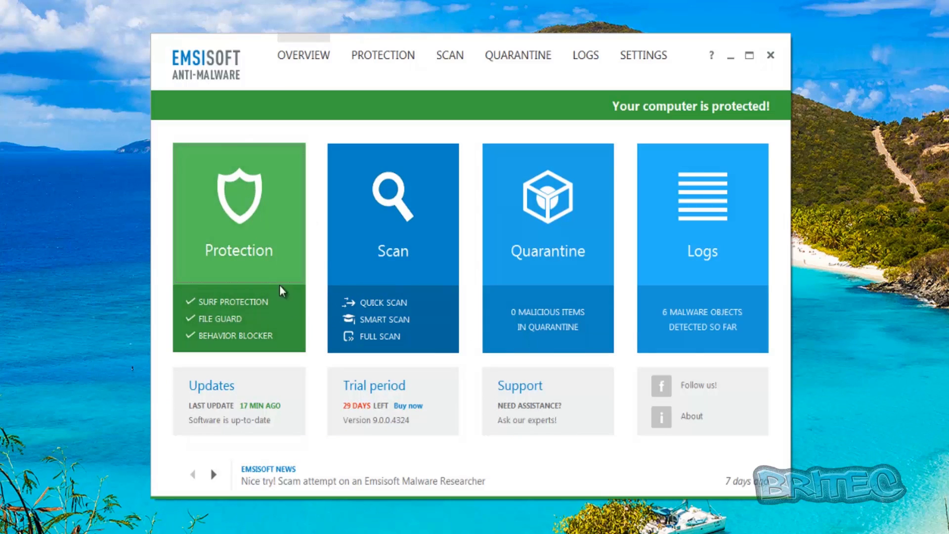
Open Emsisoft's settings, check the General tab info tips, then view the Administrators' Permissions page
{"action": "mouse_move", "coordinate": [348, 412]}
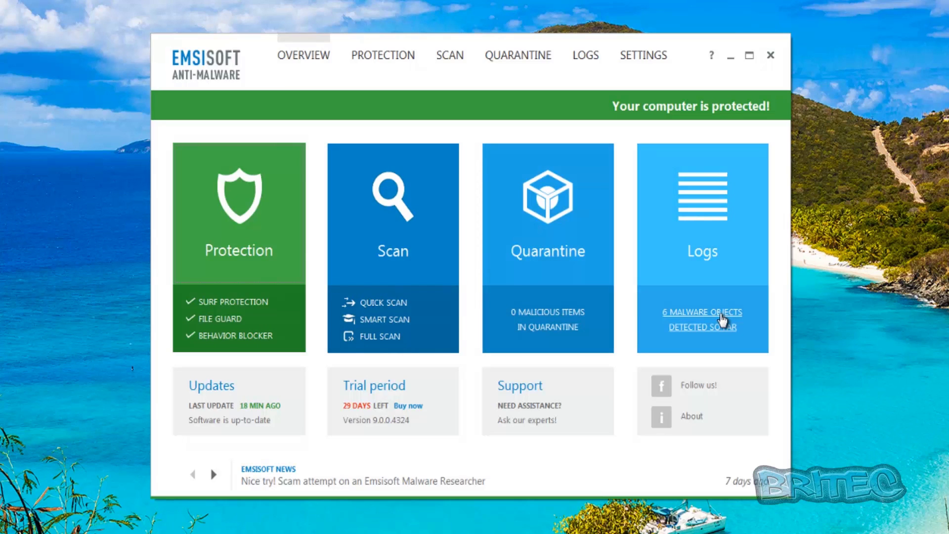
{"action": "left_click", "coordinate": [643, 60]}
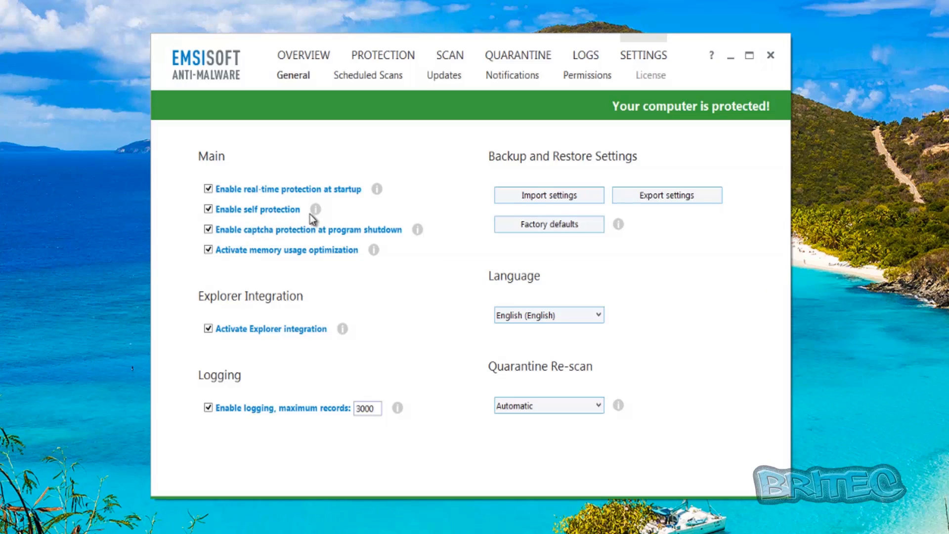
{"action": "mouse_move", "coordinate": [313, 212]}
{"action": "mouse_move", "coordinate": [412, 235]}
{"action": "left_click", "coordinate": [586, 74]}
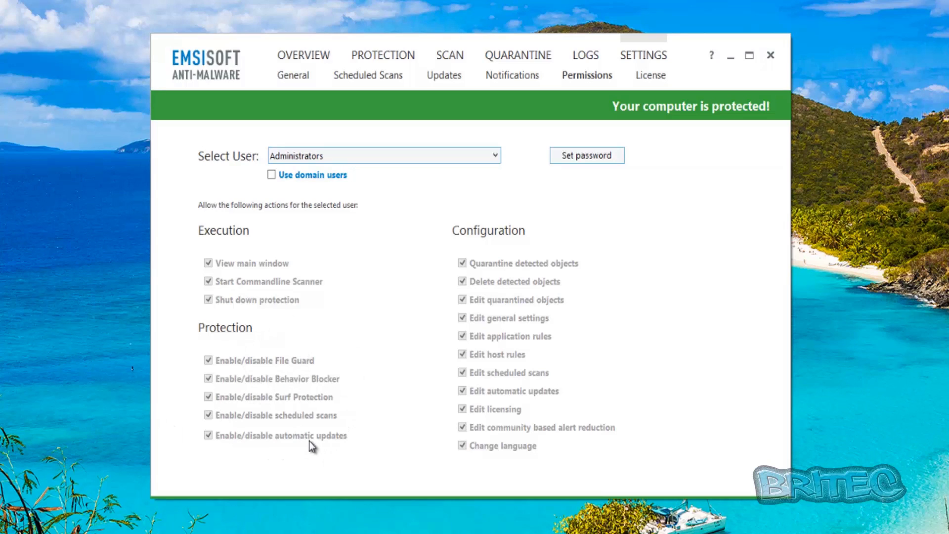
Review the Notifications, Updates, Scheduled Scans and General settings, then return to Overview and close Emsisoft
{"action": "left_click", "coordinate": [512, 79]}
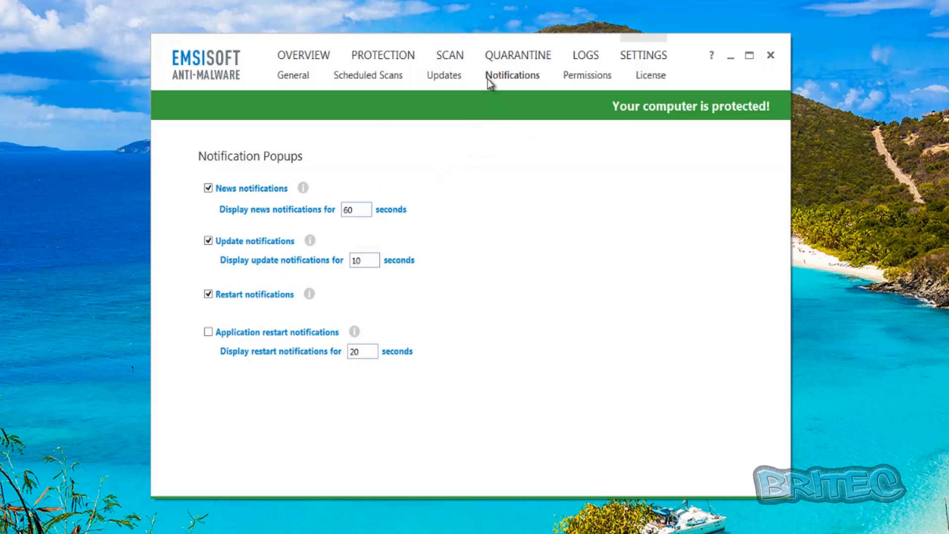
{"action": "left_click", "coordinate": [442, 75]}
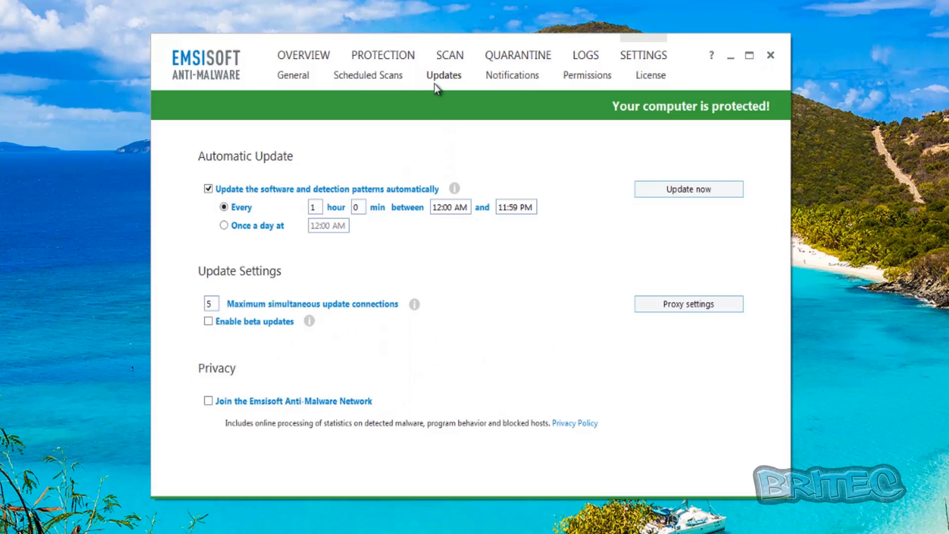
{"action": "left_click", "coordinate": [349, 77]}
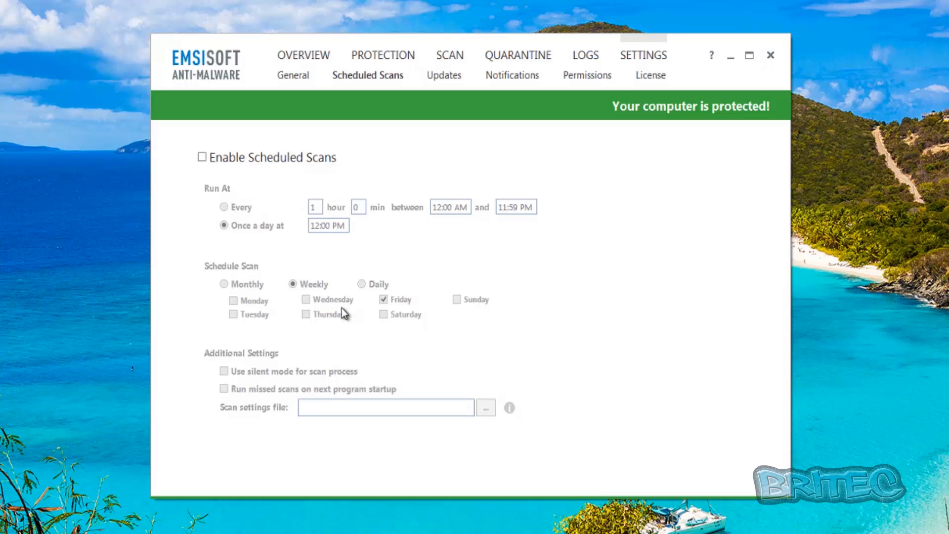
{"action": "left_click", "coordinate": [291, 78]}
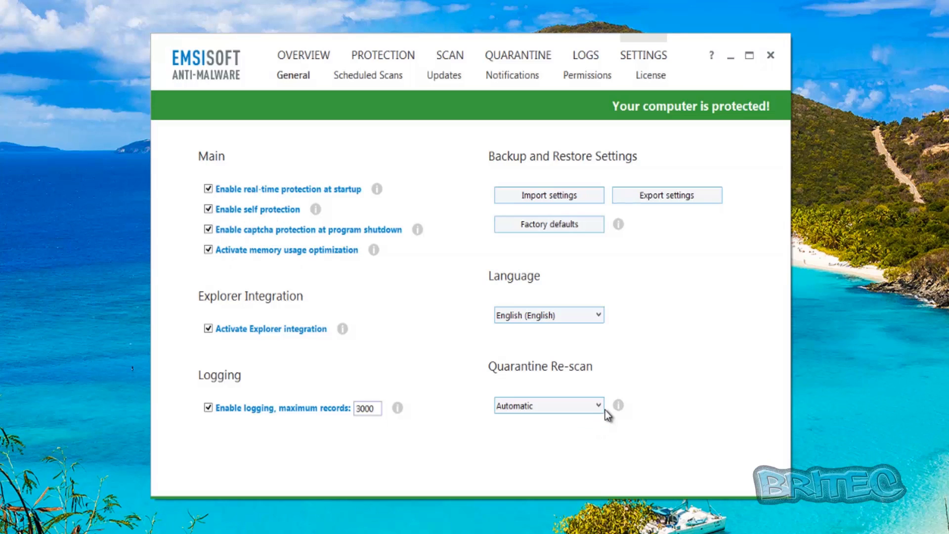
{"action": "left_click", "coordinate": [305, 53]}
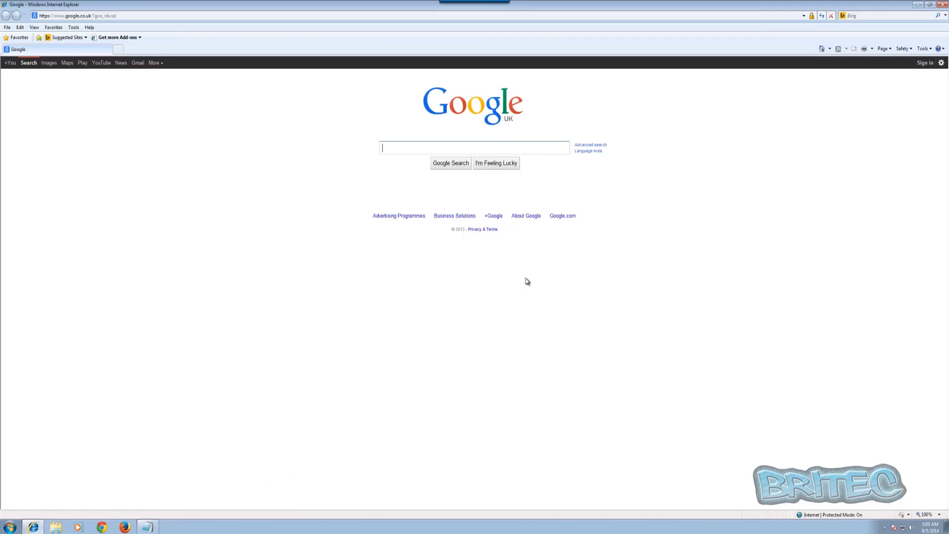
Snap Internet Explorer to the left half and Notepad's malware URL list to the right half
{"action": "left_click_drag", "start_coordinate": [691, 8], "coordinate": [1, 104]}
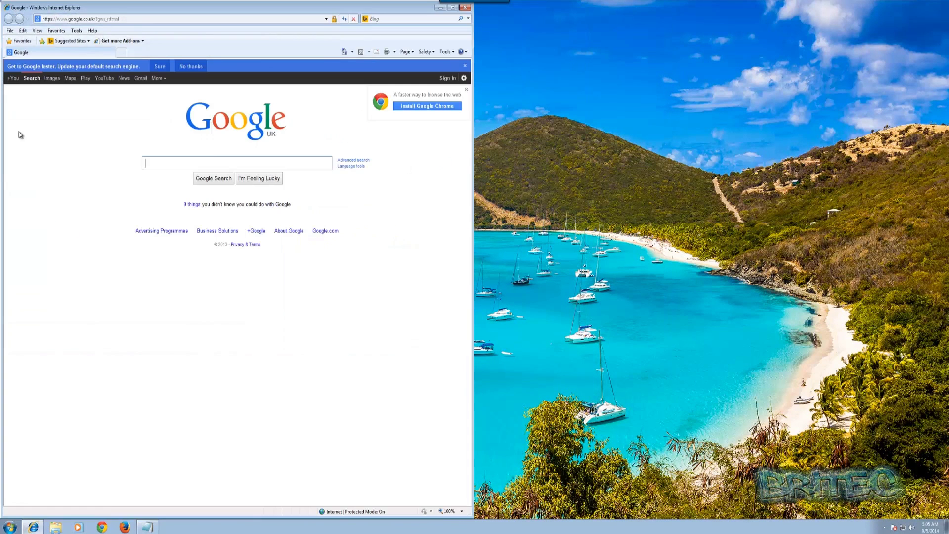
{"action": "left_click", "coordinate": [149, 527]}
{"action": "left_click_drag", "start_coordinate": [367, 218], "coordinate": [948, 71]}
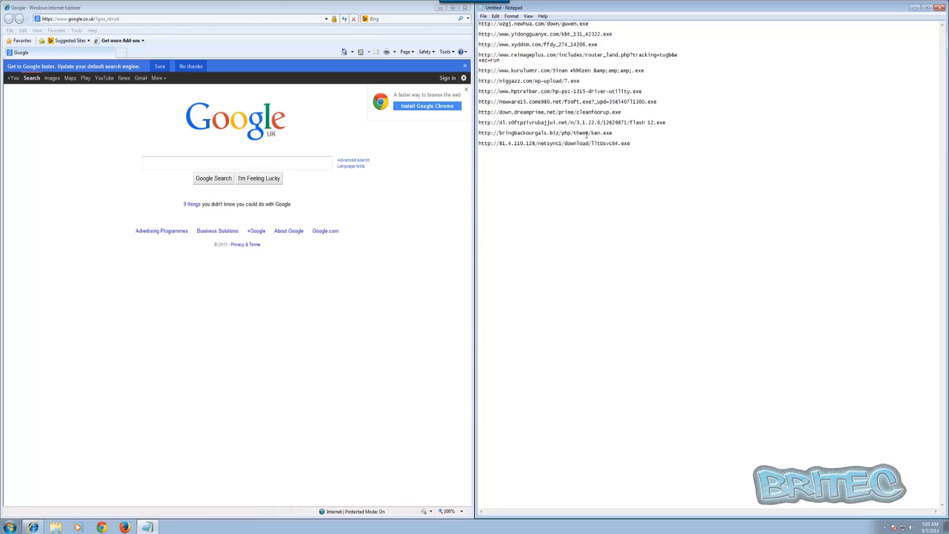
Load the first listed URL, guwen.exe, in Internet Explorer and run the download
{"action": "left_click_drag", "start_coordinate": [588, 24], "coordinate": [476, 24]}
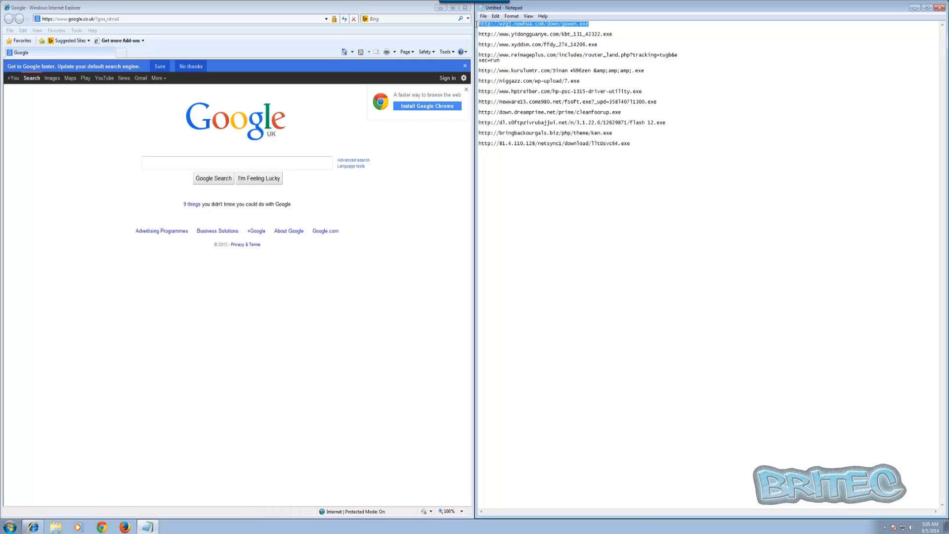
{"action": "right_click", "coordinate": [487, 23]}
{"action": "left_click", "coordinate": [499, 49]}
{"action": "left_click", "coordinate": [119, 19]}
{"action": "right_click", "coordinate": [119, 19]}
{"action": "left_click", "coordinate": [148, 56]}
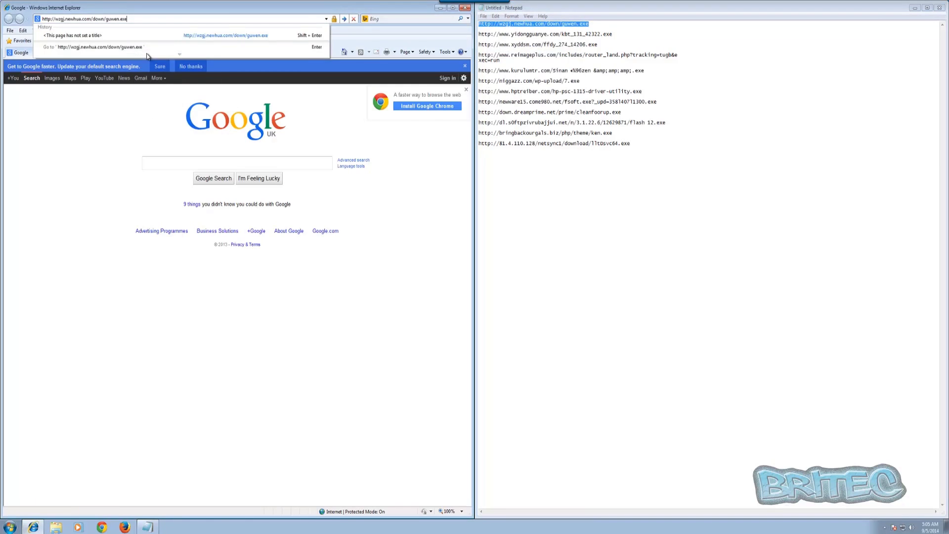
{"action": "key", "text": "Return"}
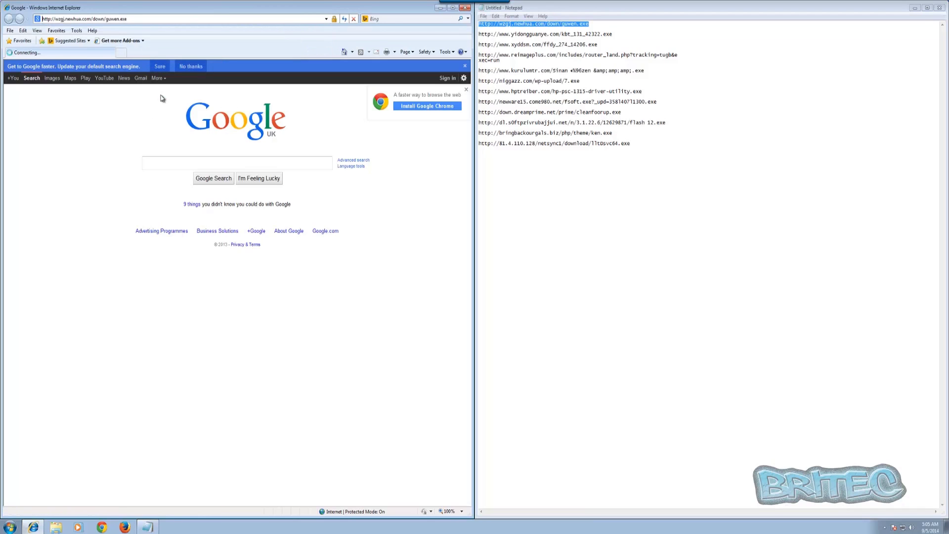
{"action": "left_click", "coordinate": [461, 269]}
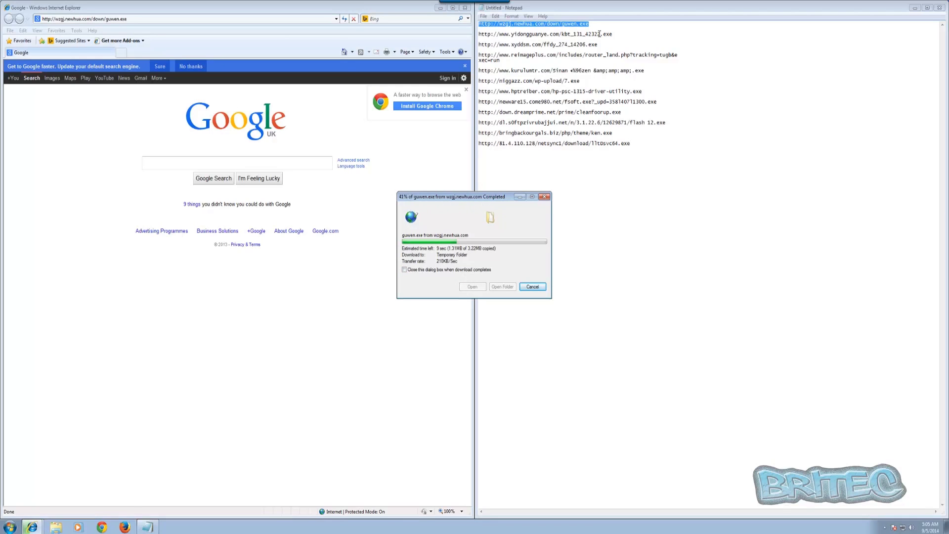
Copy the second URL, then allow guwen.exe to run and dismiss its installation error messages
{"action": "left_click_drag", "start_coordinate": [616, 33], "coordinate": [484, 35]}
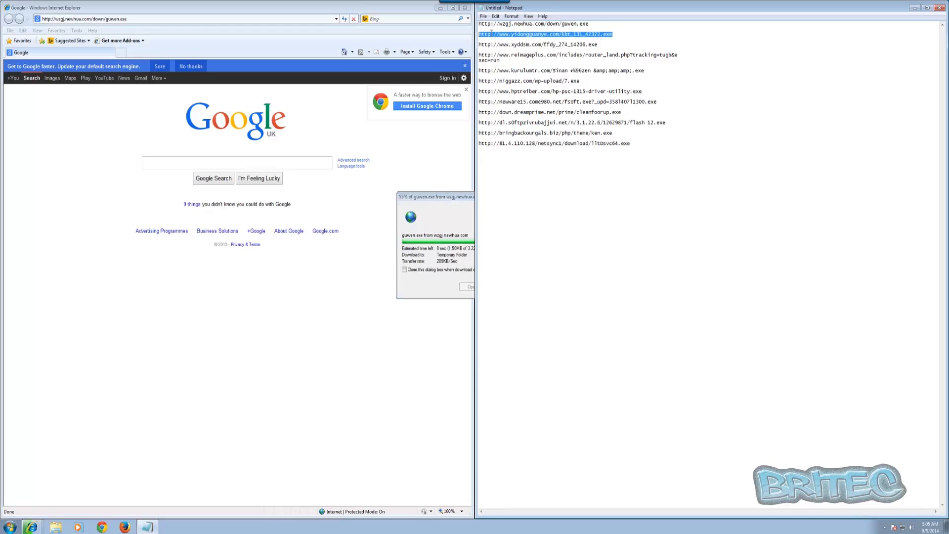
{"action": "right_click", "coordinate": [491, 32]}
{"action": "left_click", "coordinate": [510, 58]}
{"action": "left_click", "coordinate": [410, 292]}
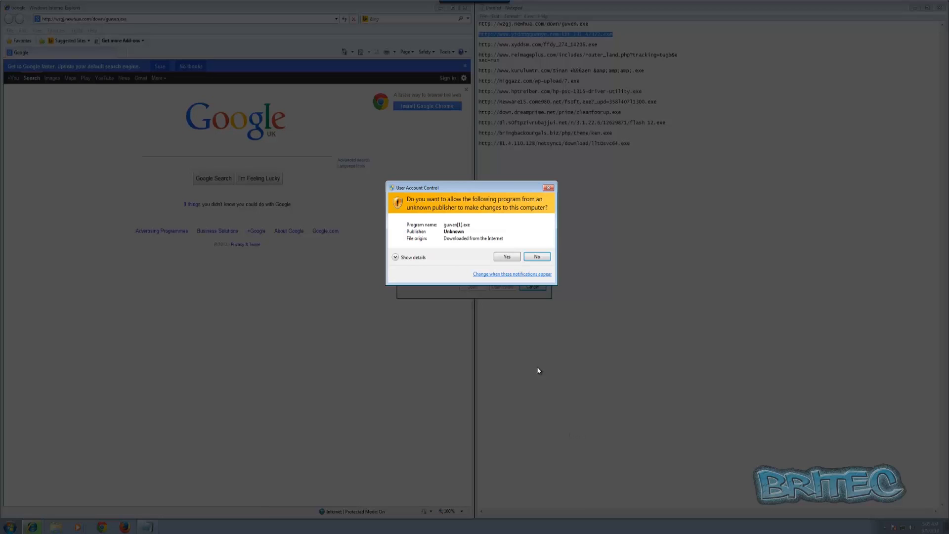
{"action": "left_click", "coordinate": [501, 258]}
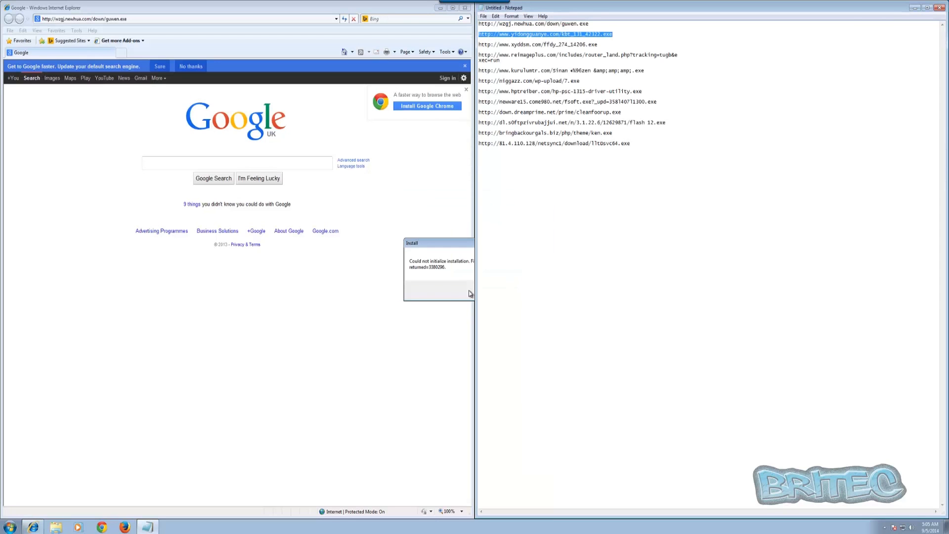
{"action": "left_click", "coordinate": [528, 291]}
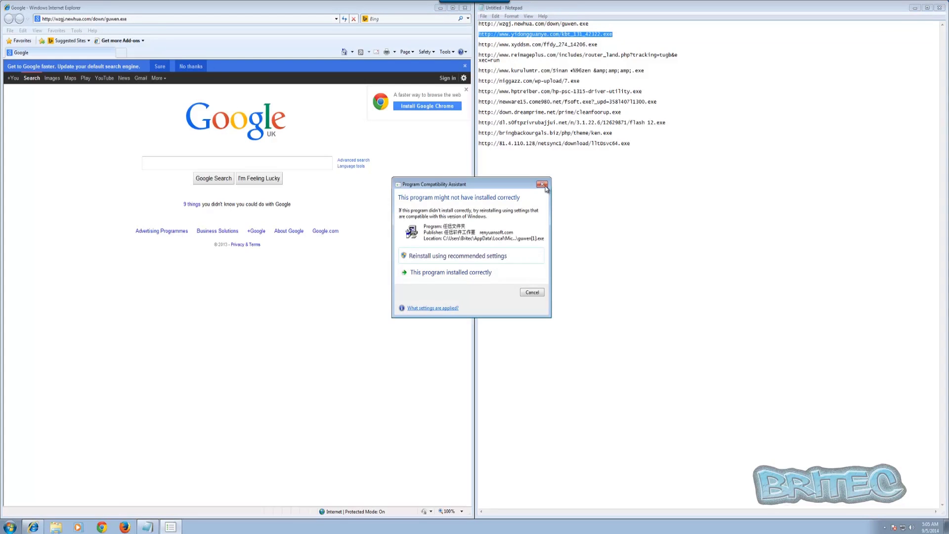
{"action": "left_click", "coordinate": [541, 185]}
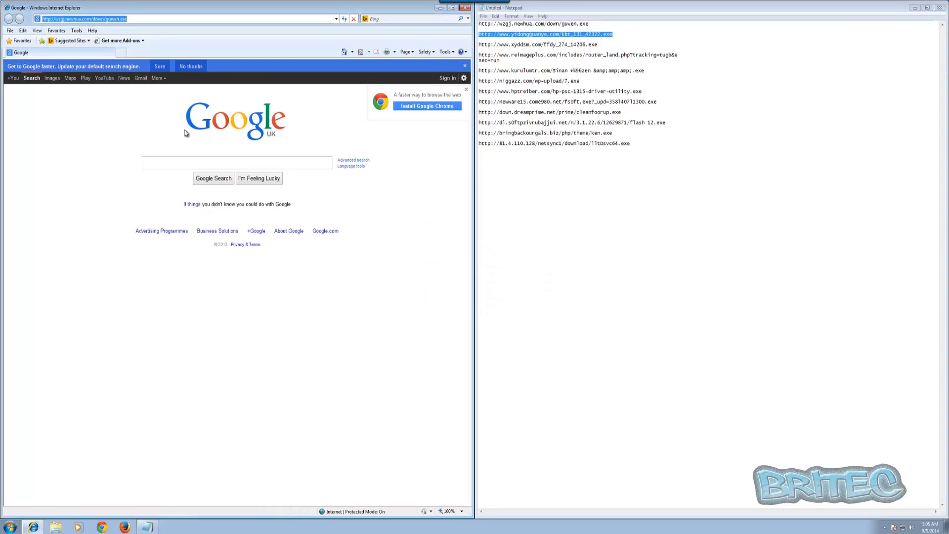
Load the yidongguanye URL, then the third listed xyddsm URL, in Internet Explorer
{"action": "right_click", "coordinate": [114, 19]}
{"action": "left_click", "coordinate": [142, 58]}
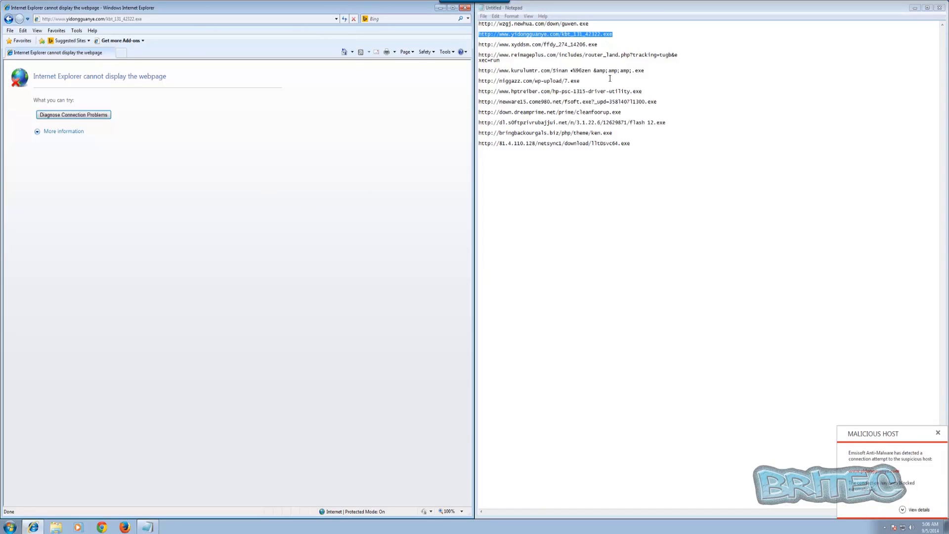
{"action": "left_click_drag", "start_coordinate": [599, 45], "coordinate": [490, 44]}
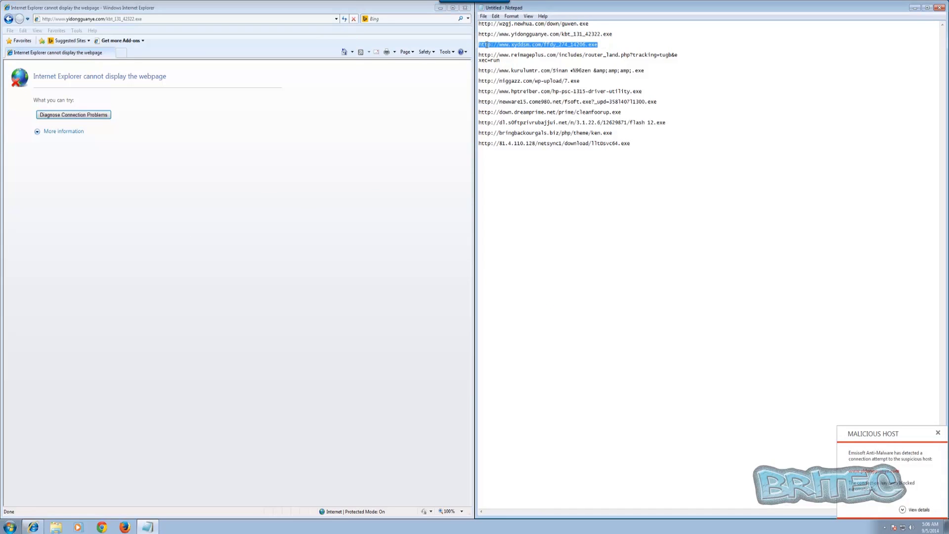
{"action": "right_click", "coordinate": [487, 45]}
{"action": "left_click", "coordinate": [505, 70]}
{"action": "left_click", "coordinate": [96, 18]}
{"action": "right_click", "coordinate": [96, 19]}
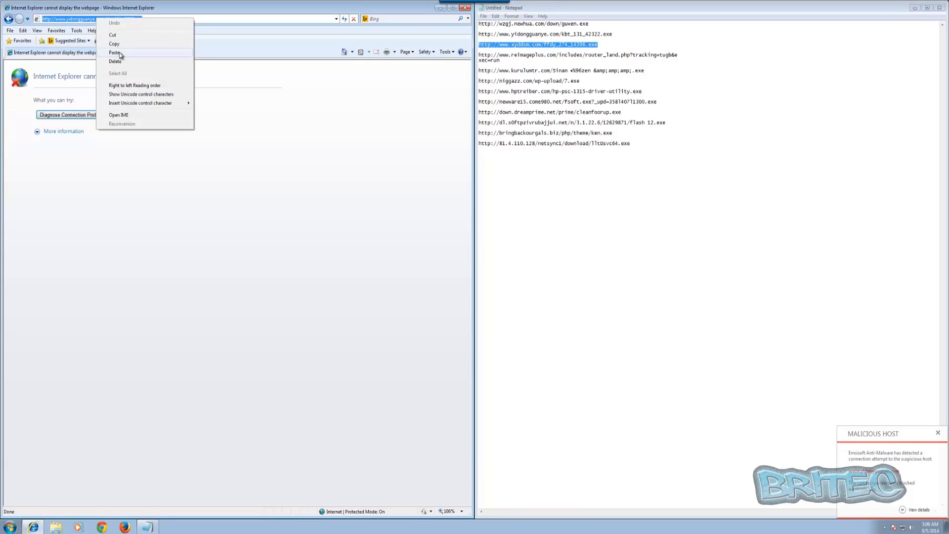
{"action": "left_click", "coordinate": [119, 58]}
{"action": "key", "text": "Return"}
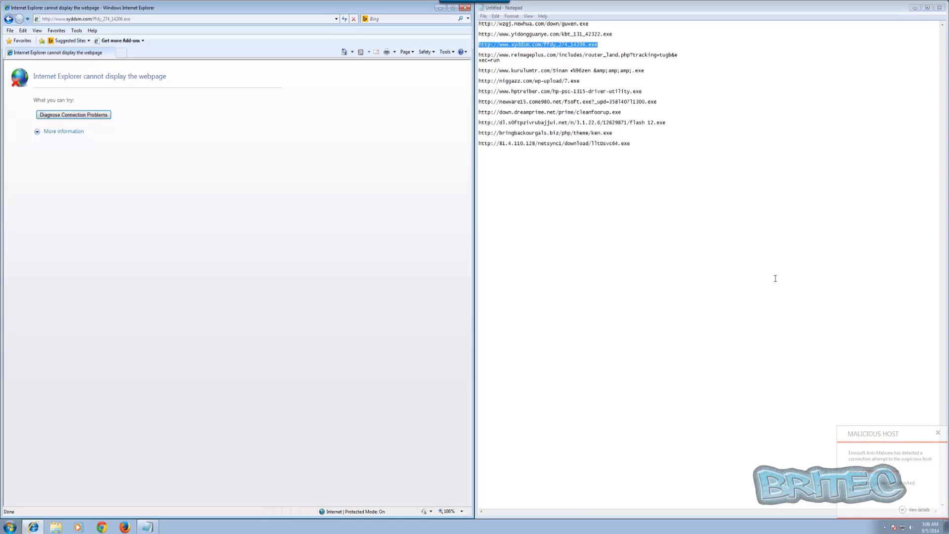
Copy the reimageplus URL and expand the malicious host warning's details
{"action": "left_click_drag", "start_coordinate": [501, 61], "coordinate": [469, 56]}
{"action": "right_click", "coordinate": [490, 59]}
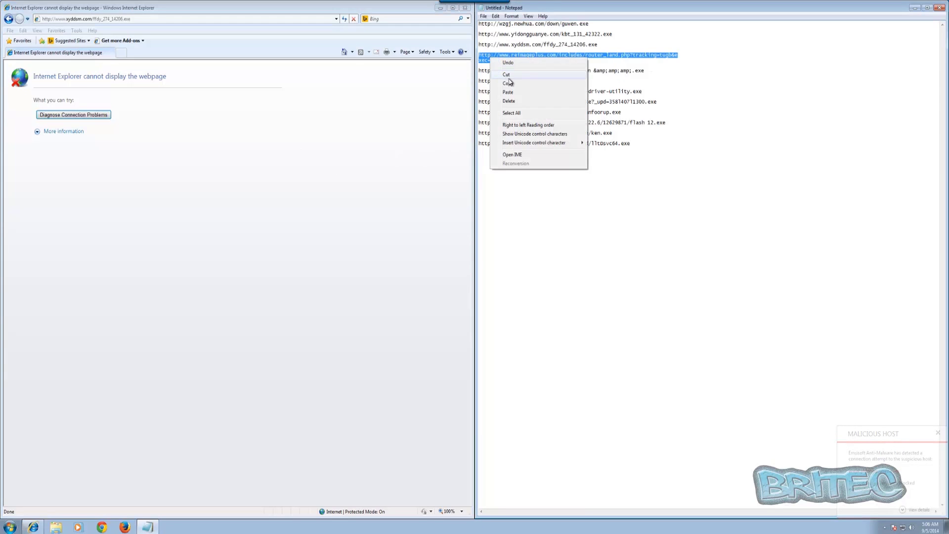
{"action": "left_click", "coordinate": [510, 85]}
{"action": "left_click", "coordinate": [140, 20]}
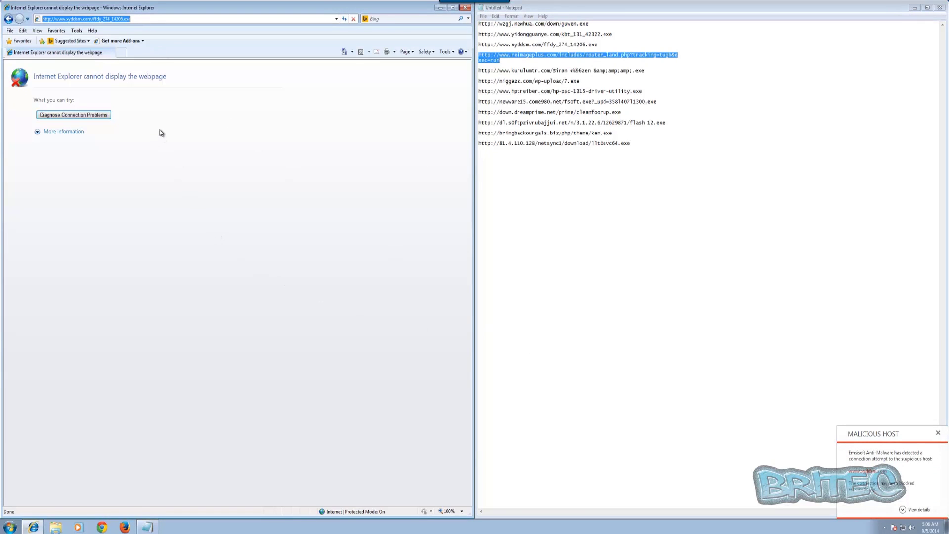
{"action": "left_click", "coordinate": [902, 510]}
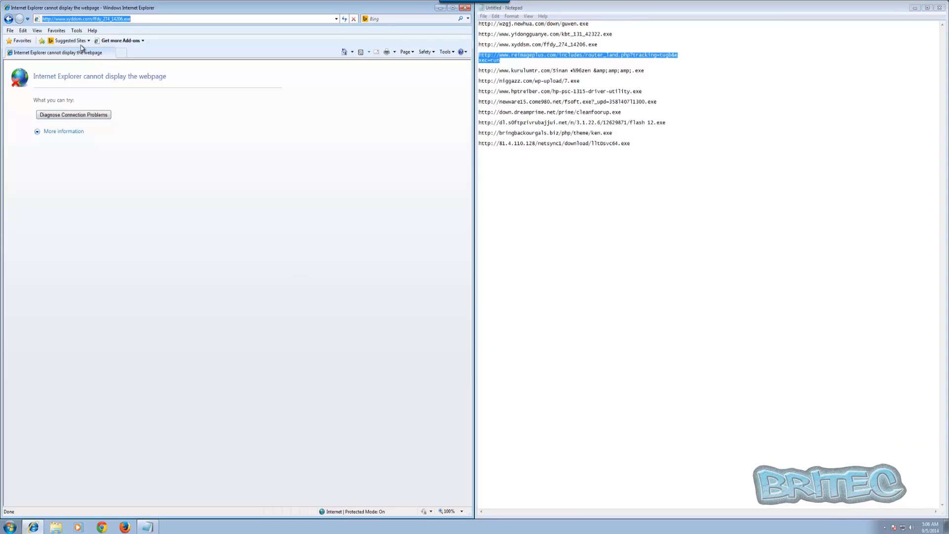
Load the reimageplus URL and run ReimageRepair.exe, allowing it to make changes
{"action": "right_click", "coordinate": [102, 20]}
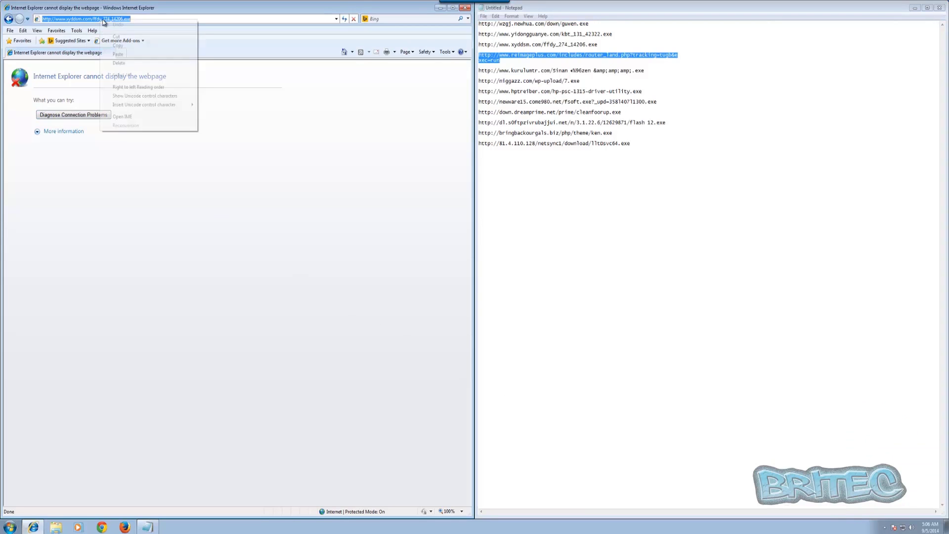
{"action": "left_click", "coordinate": [118, 55]}
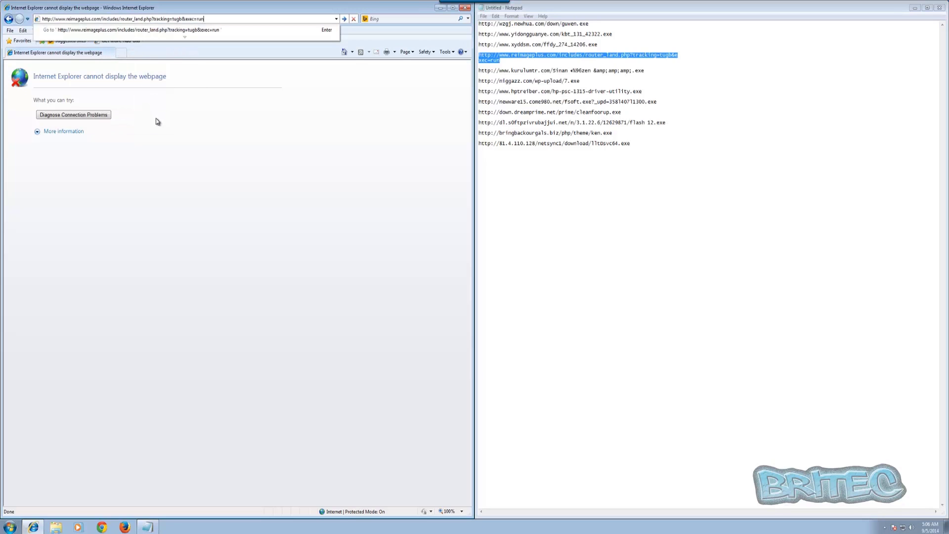
{"action": "key", "text": "Return"}
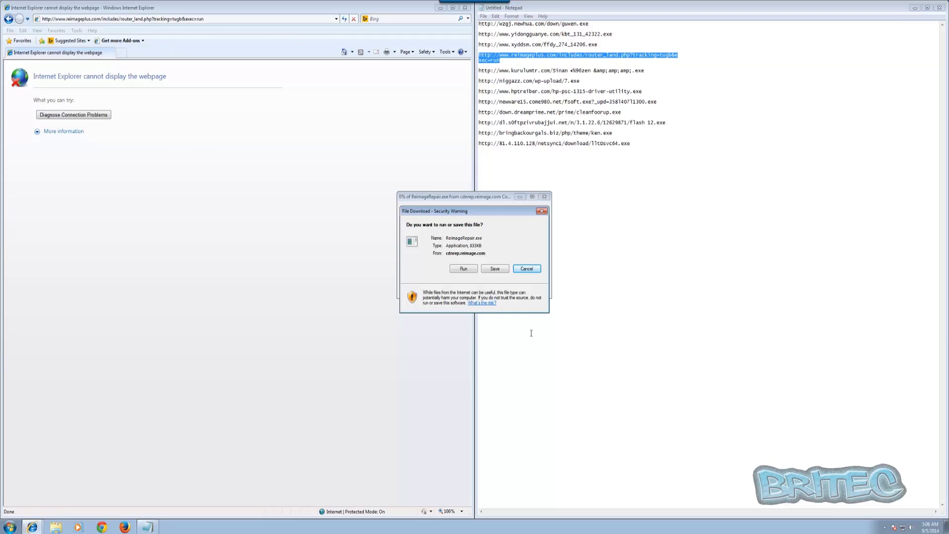
{"action": "left_click", "coordinate": [463, 269]}
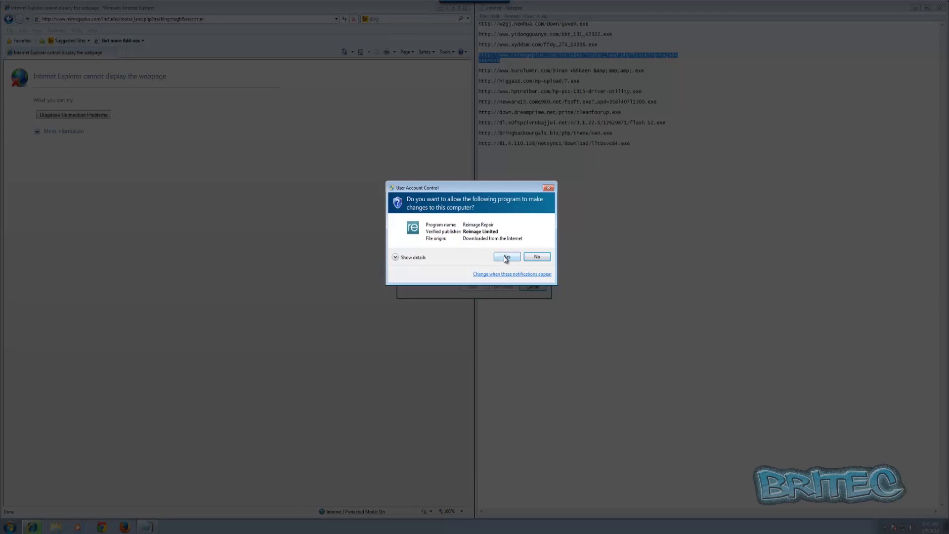
{"action": "left_click", "coordinate": [506, 257]}
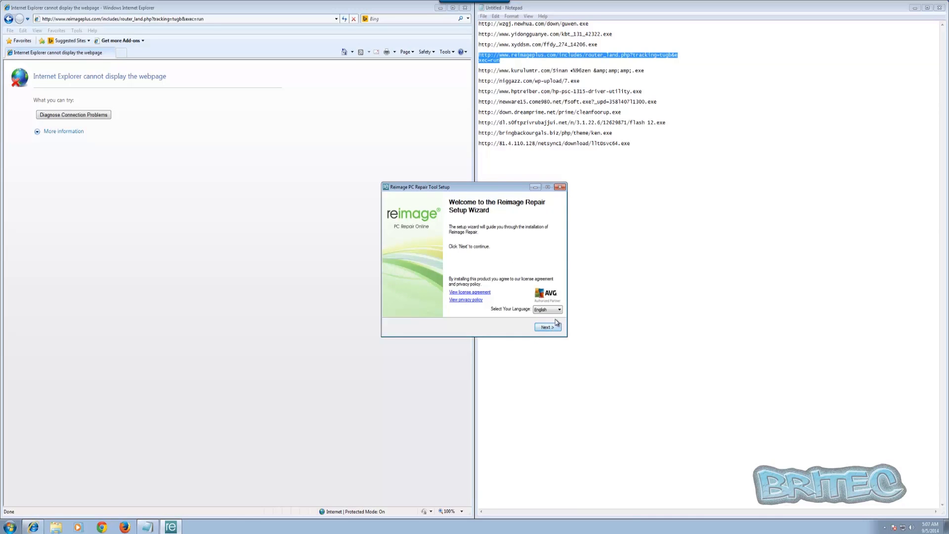
Quit the Reimage Repair setup wizard and select the kurulumtr.com URL in Notepad
{"action": "left_click", "coordinate": [560, 187]}
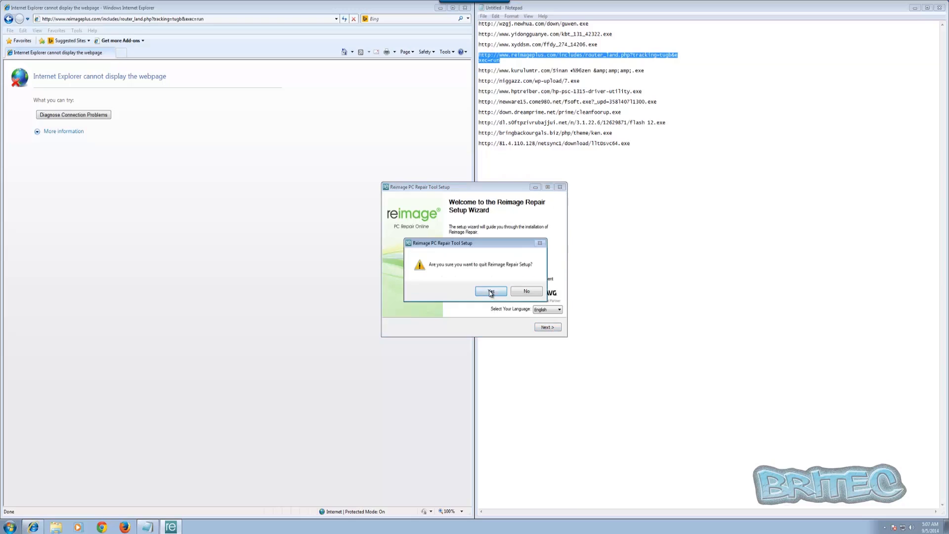
{"action": "left_click", "coordinate": [490, 294]}
{"action": "left_click_drag", "start_coordinate": [654, 71], "coordinate": [483, 70]}
{"action": "right_click", "coordinate": [488, 74]}
Copy the kurulumtr.com URL and load it in Internet Explorer
{"action": "left_click", "coordinate": [499, 96]}
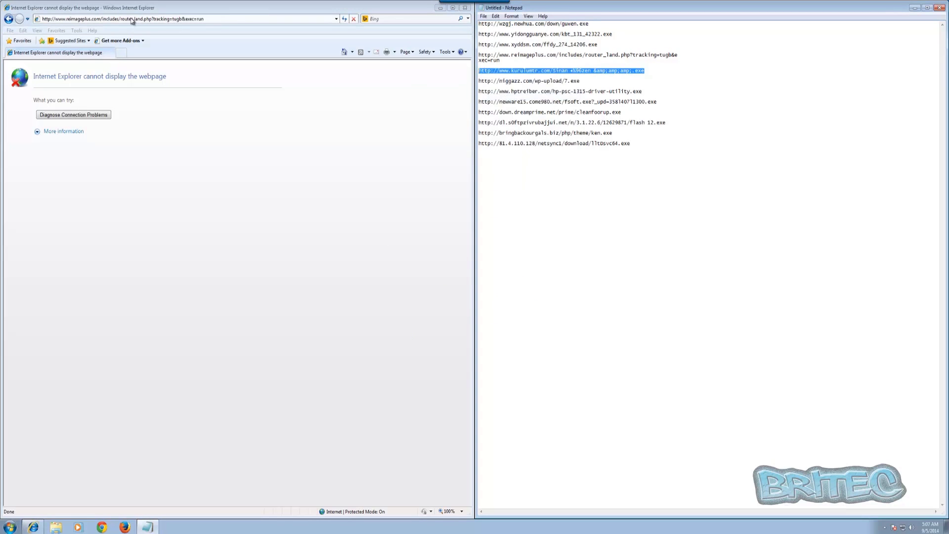
{"action": "left_click", "coordinate": [129, 18]}
{"action": "left_click_drag", "start_coordinate": [207, 19], "coordinate": [42, 18]}
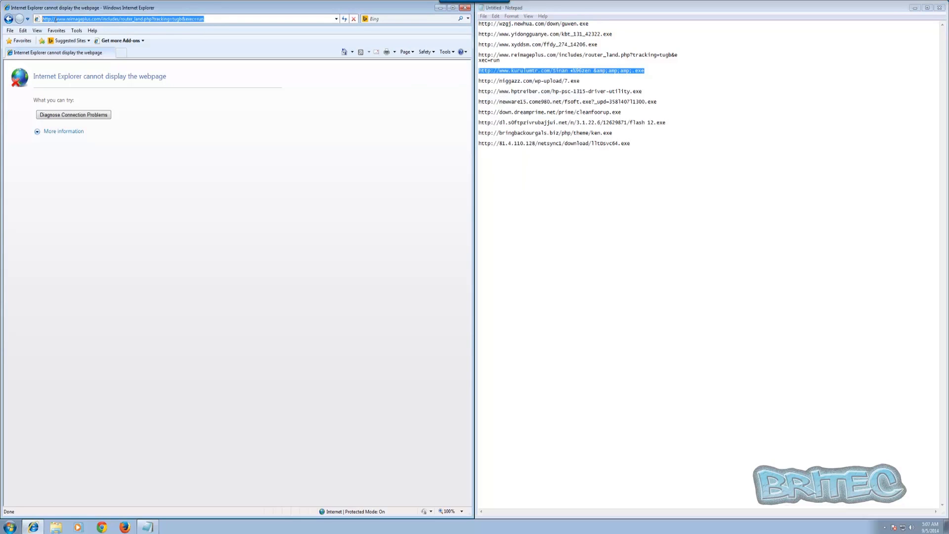
{"action": "right_click", "coordinate": [59, 21]}
{"action": "left_click", "coordinate": [83, 55]}
{"action": "key", "text": "Return"}
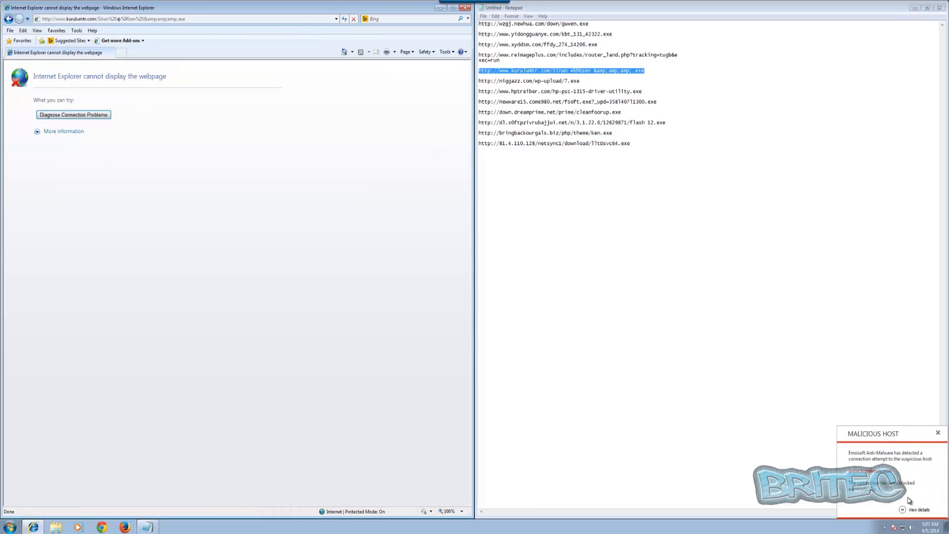
Copy the wp-upload/7.exe URL and load it in Internet Explorer
{"action": "left_click_drag", "start_coordinate": [588, 79], "coordinate": [473, 81]}
{"action": "right_click", "coordinate": [498, 82]}
{"action": "left_click", "coordinate": [530, 108]}
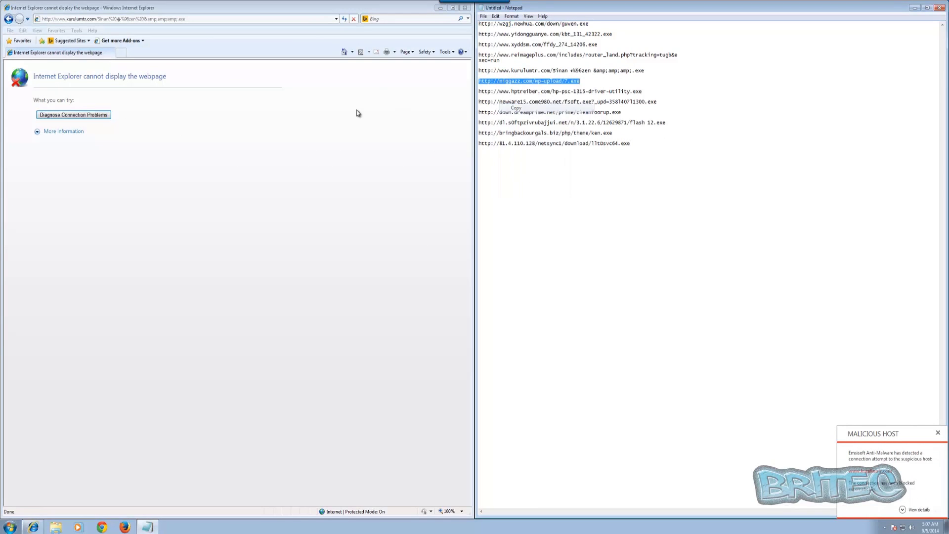
{"action": "left_click", "coordinate": [168, 20]}
{"action": "right_click", "coordinate": [170, 18]}
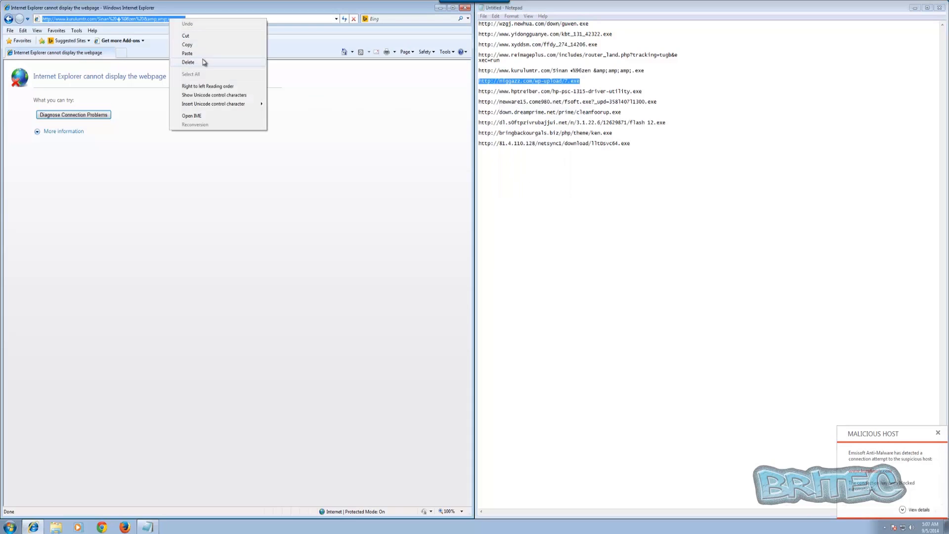
{"action": "left_click", "coordinate": [188, 54]}
{"action": "key", "text": "Return"}
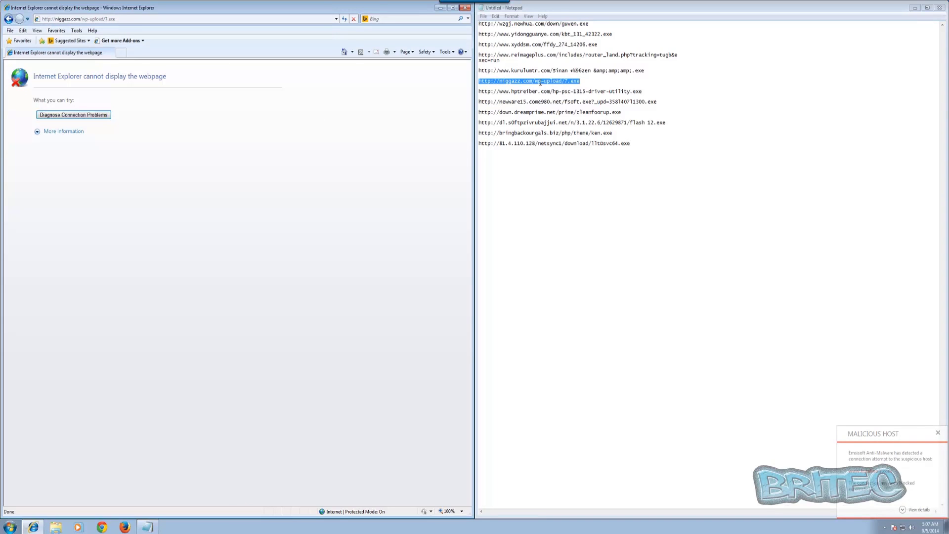
Copy the hptreiber.com URL and load it in Internet Explorer
{"action": "left_click_drag", "start_coordinate": [641, 92], "coordinate": [468, 91]}
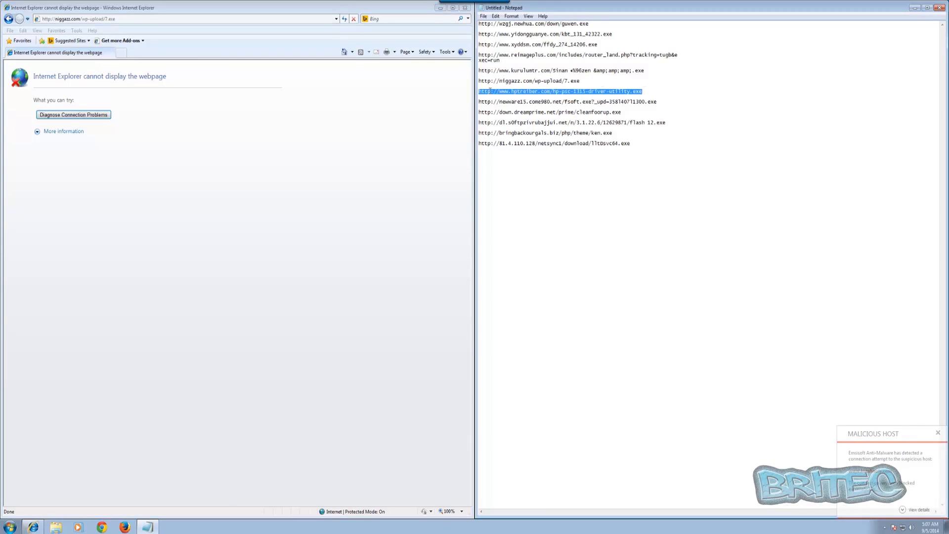
{"action": "right_click", "coordinate": [491, 91]}
{"action": "left_click", "coordinate": [509, 117]}
{"action": "left_click", "coordinate": [187, 20]}
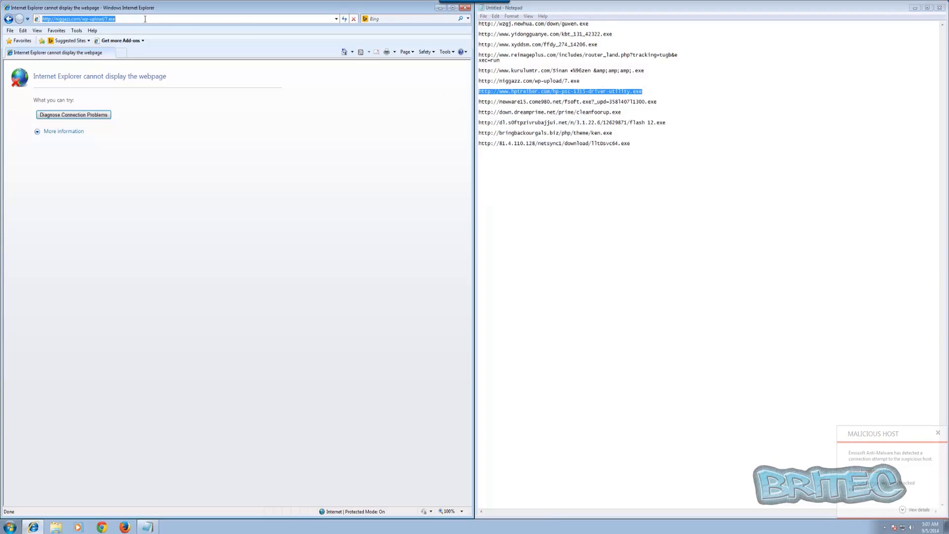
{"action": "right_click", "coordinate": [145, 19]}
{"action": "left_click", "coordinate": [177, 61]}
{"action": "key", "text": "Return"}
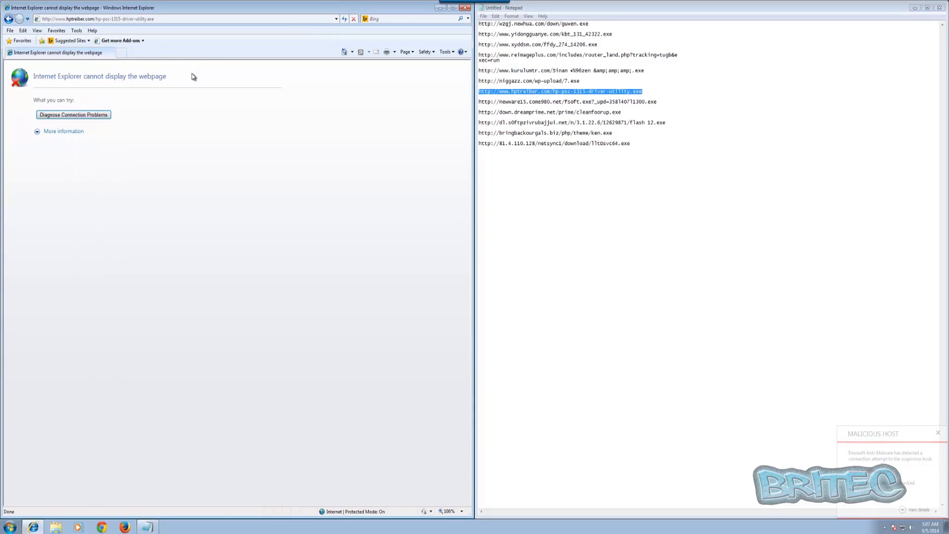
Load the newware15 URL, then select the dreamprime cleanfoorup.exe link in Notepad
{"action": "left_click_drag", "start_coordinate": [665, 102], "coordinate": [475, 102]}
{"action": "right_click", "coordinate": [519, 104]}
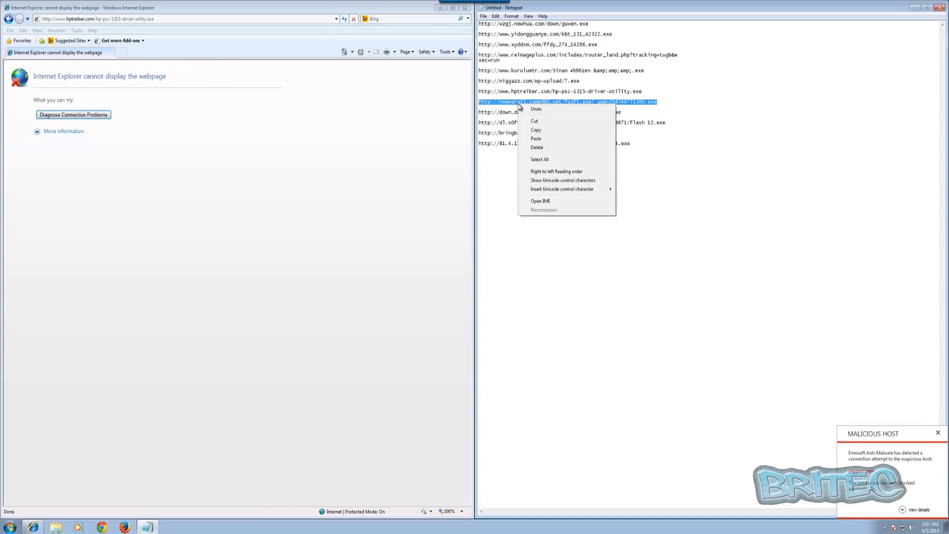
{"action": "left_click", "coordinate": [535, 130]}
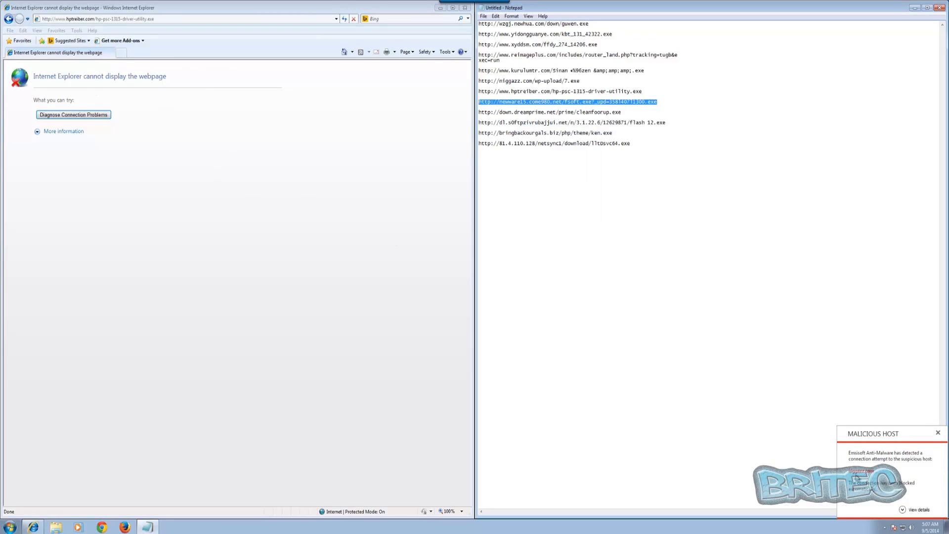
{"action": "left_click", "coordinate": [128, 20]}
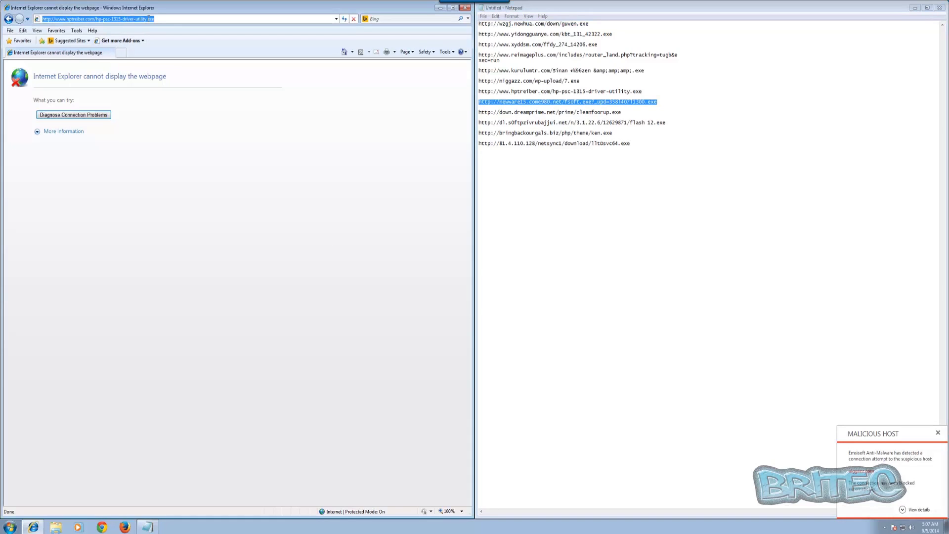
{"action": "key", "text": "Return"}
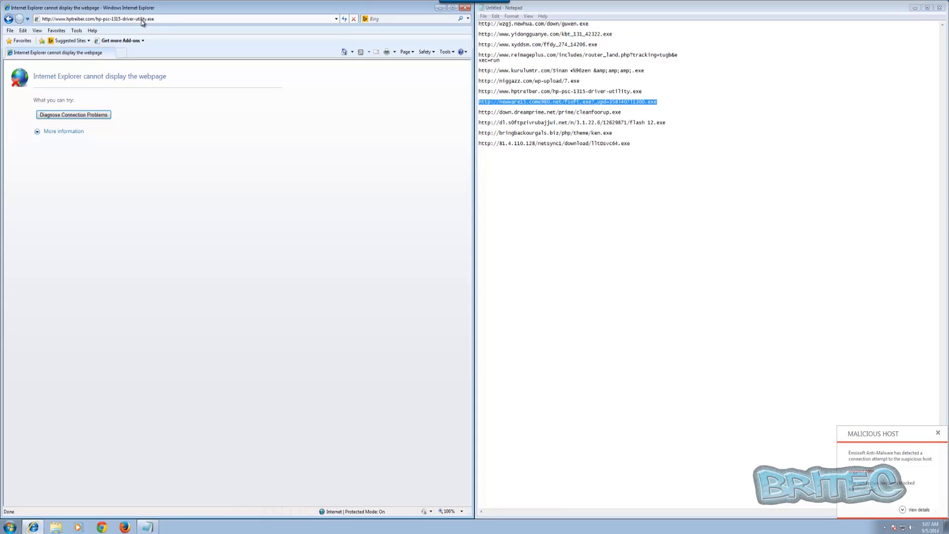
{"action": "left_click", "coordinate": [142, 19]}
{"action": "right_click", "coordinate": [142, 18]}
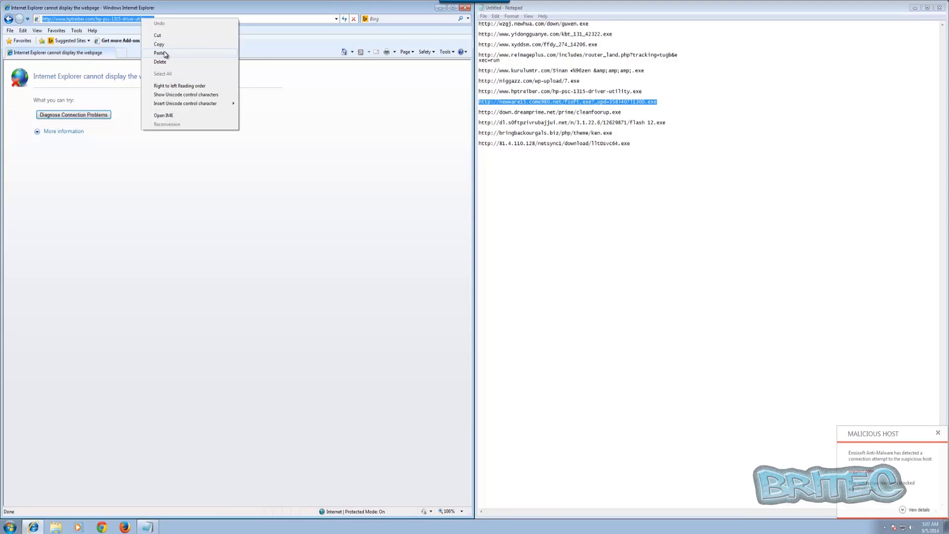
{"action": "left_click", "coordinate": [163, 50]}
{"action": "key", "text": "Return"}
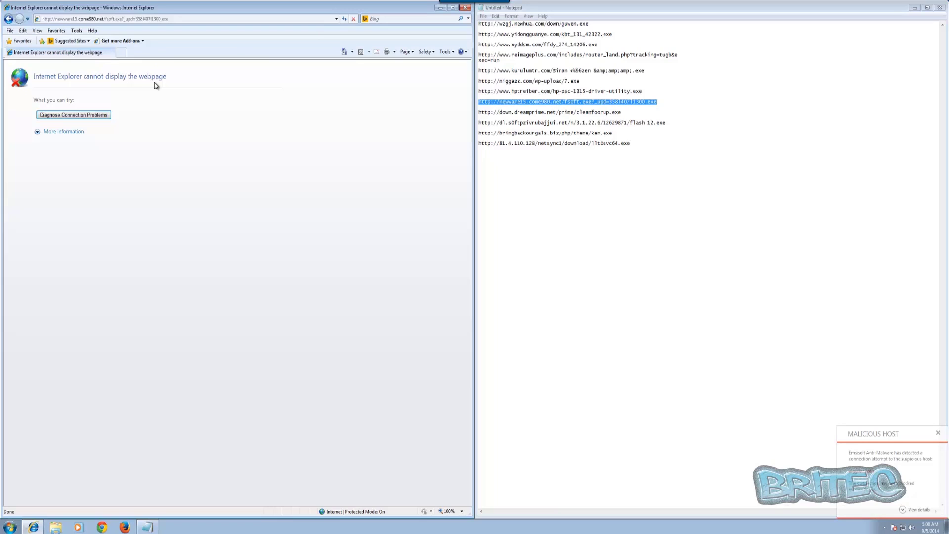
{"action": "left_click_drag", "start_coordinate": [624, 112], "coordinate": [479, 113]}
{"action": "right_click", "coordinate": [482, 113]}
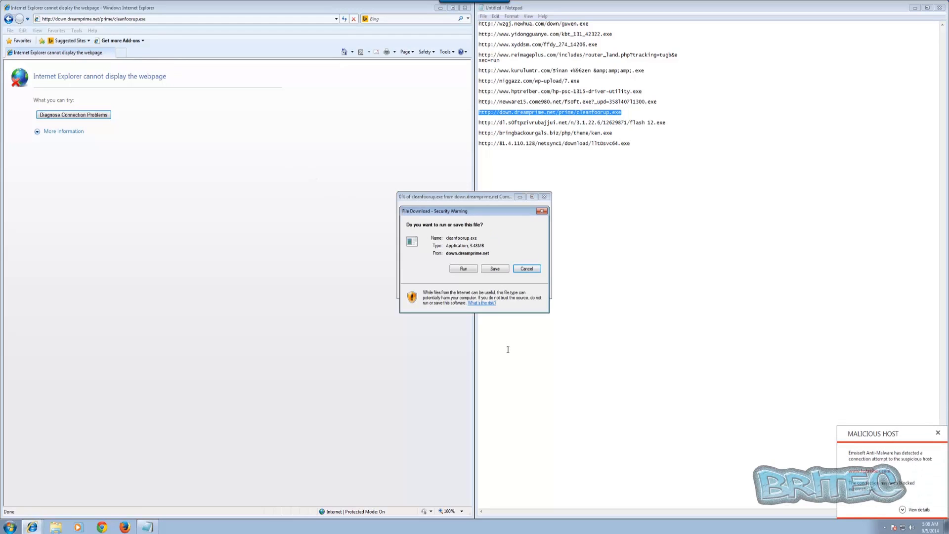
Start the cleanfoorup.exe download and copy the flash 12.exe URL from Notepad
{"action": "left_click", "coordinate": [465, 269]}
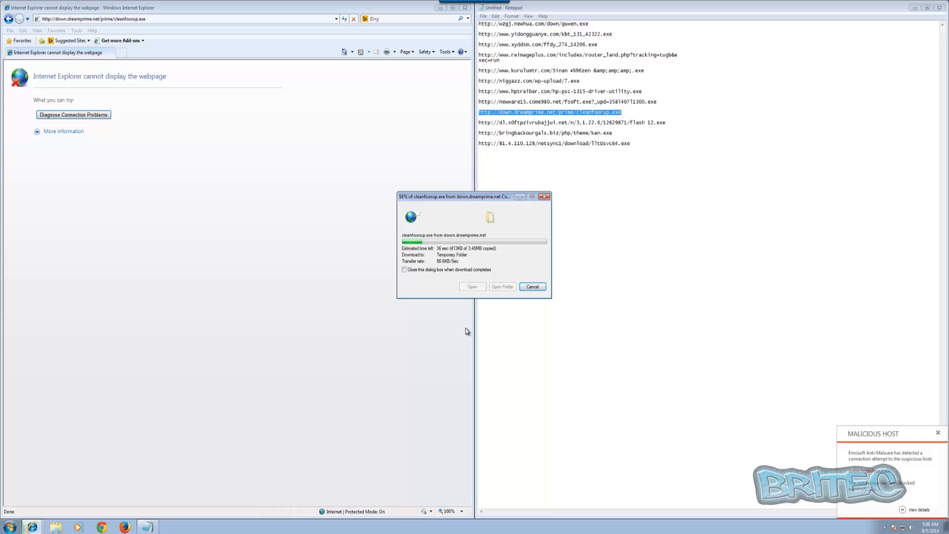
{"action": "left_click_drag", "start_coordinate": [667, 123], "coordinate": [488, 119]}
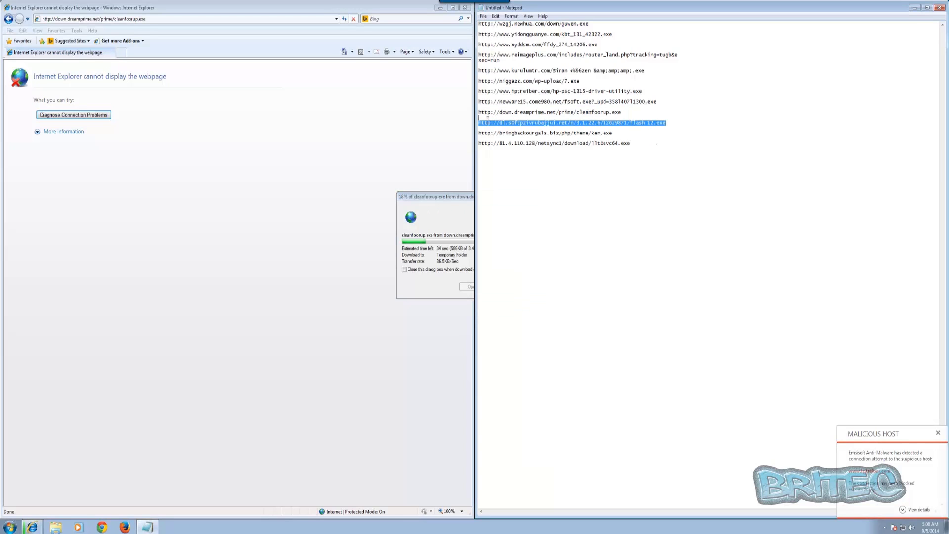
{"action": "right_click", "coordinate": [516, 124]}
{"action": "left_click", "coordinate": [455, 211]}
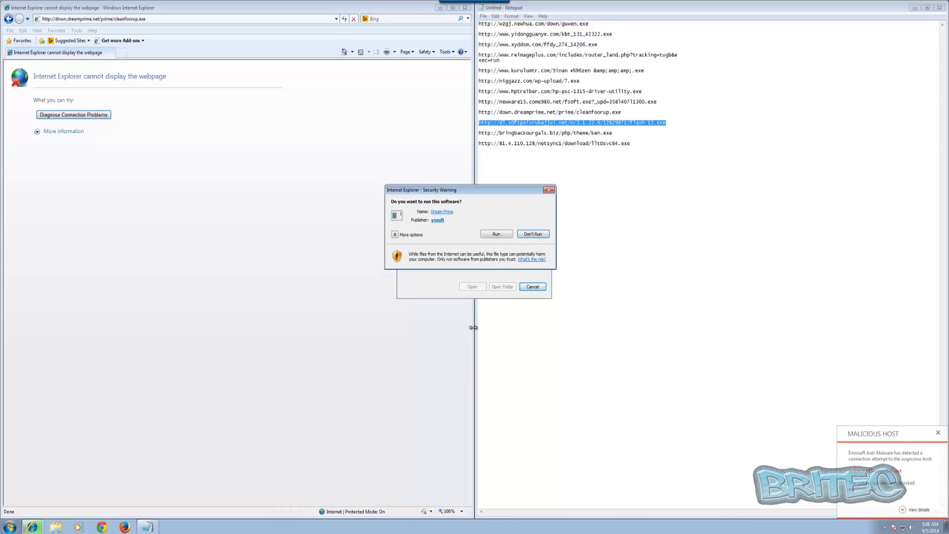
Run cleanfoorup, dismiss its invalid application error, and return to the browser
{"action": "left_click", "coordinate": [496, 234]}
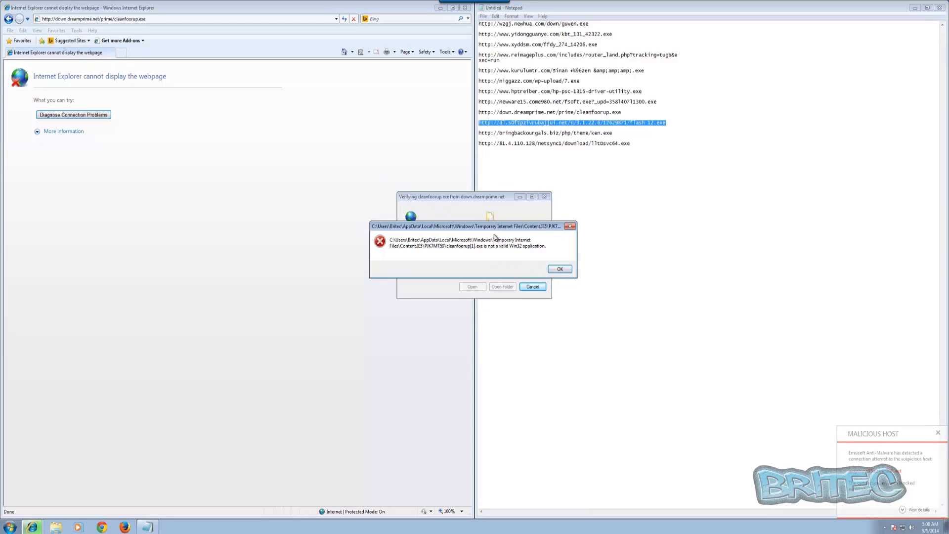
{"action": "left_click", "coordinate": [560, 269]}
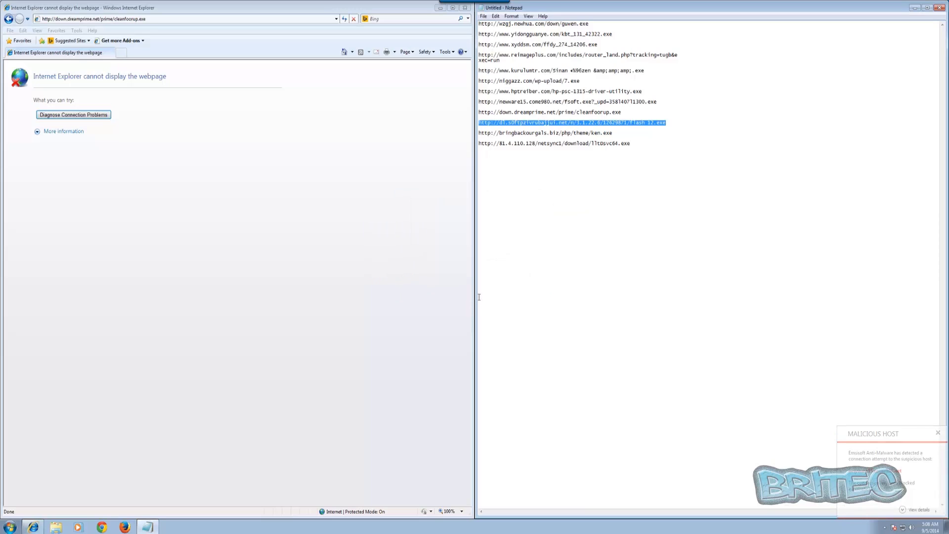
{"action": "left_click", "coordinate": [125, 20]}
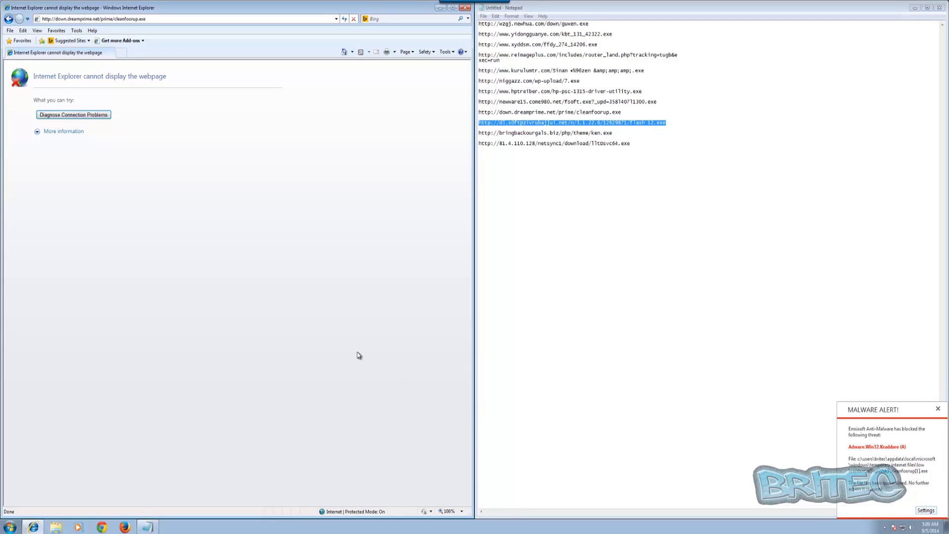
Load the flash 12.exe URL, run the download, and quarantine it in Emsisoft
{"action": "left_click_drag", "start_coordinate": [148, 19], "coordinate": [44, 19]}
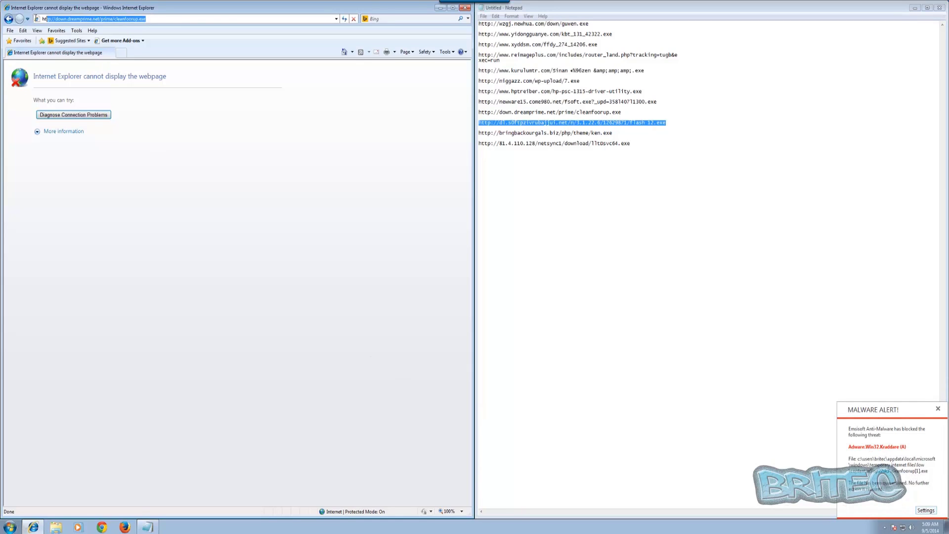
{"action": "right_click", "coordinate": [78, 21]}
{"action": "left_click", "coordinate": [99, 57]}
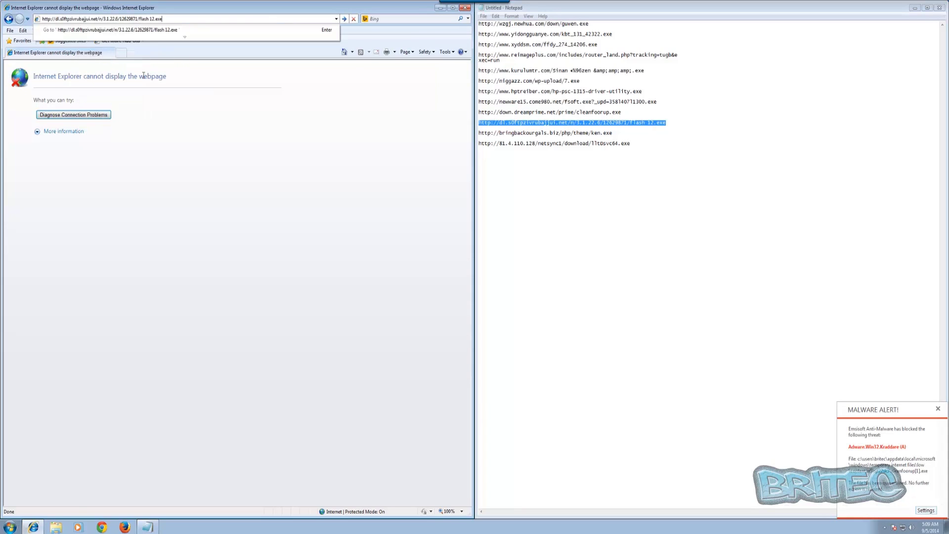
{"action": "key", "text": "Return"}
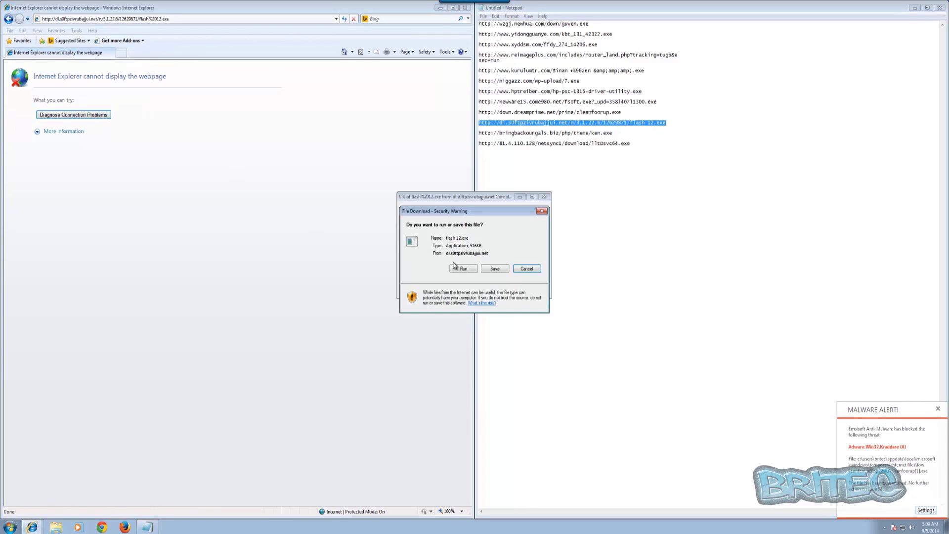
{"action": "left_click", "coordinate": [455, 269]}
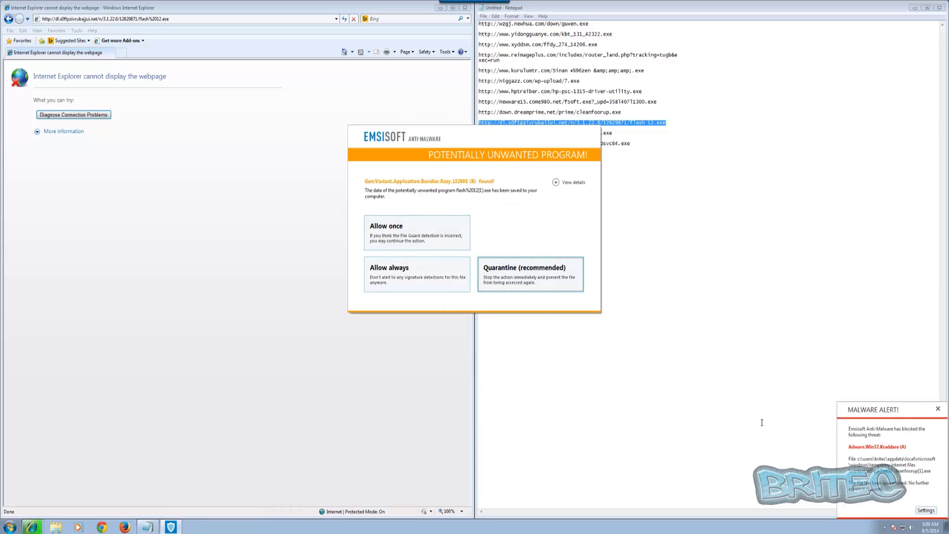
{"action": "left_click", "coordinate": [518, 285]}
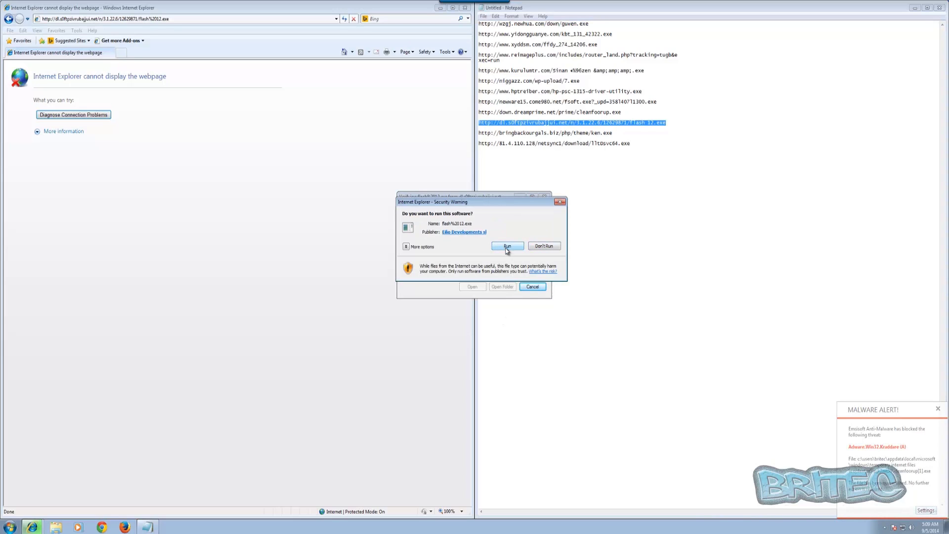
Quarantine the flash program again when it runs, close the error, and select the ken.exe URL
{"action": "left_click", "coordinate": [507, 247]}
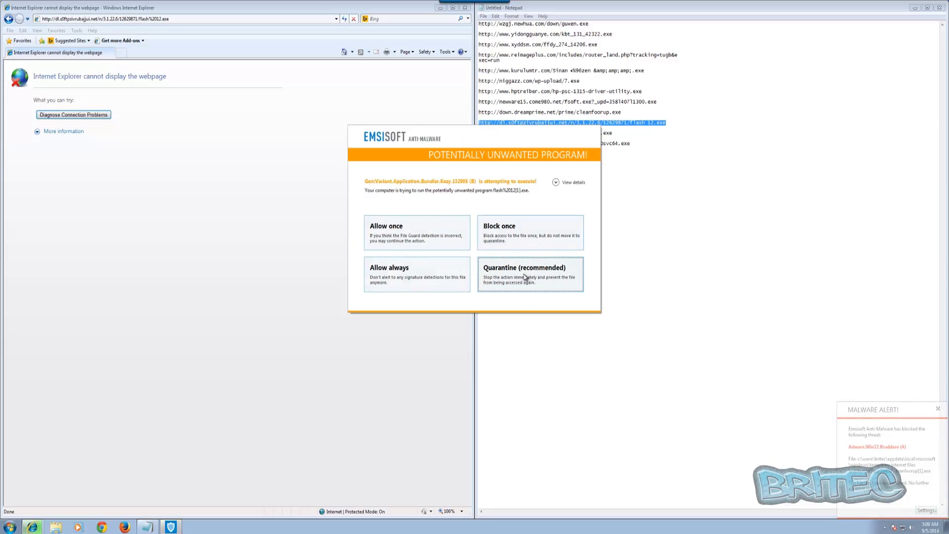
{"action": "left_click", "coordinate": [524, 278]}
{"action": "key", "text": "Return"}
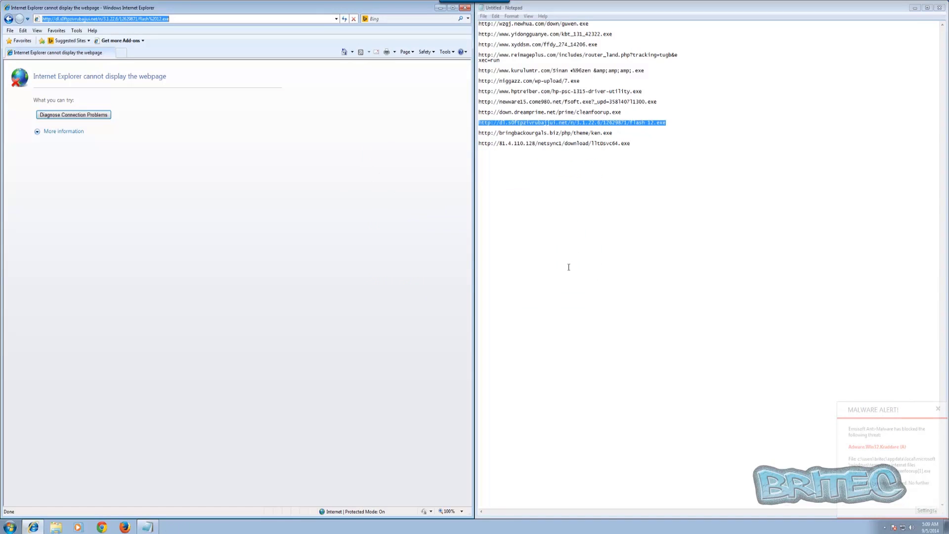
{"action": "left_click_drag", "start_coordinate": [619, 134], "coordinate": [479, 134]}
Copy the bringbackourgals.biz ken.exe link and bring Internet Explorer to the front
{"action": "right_click", "coordinate": [484, 132]}
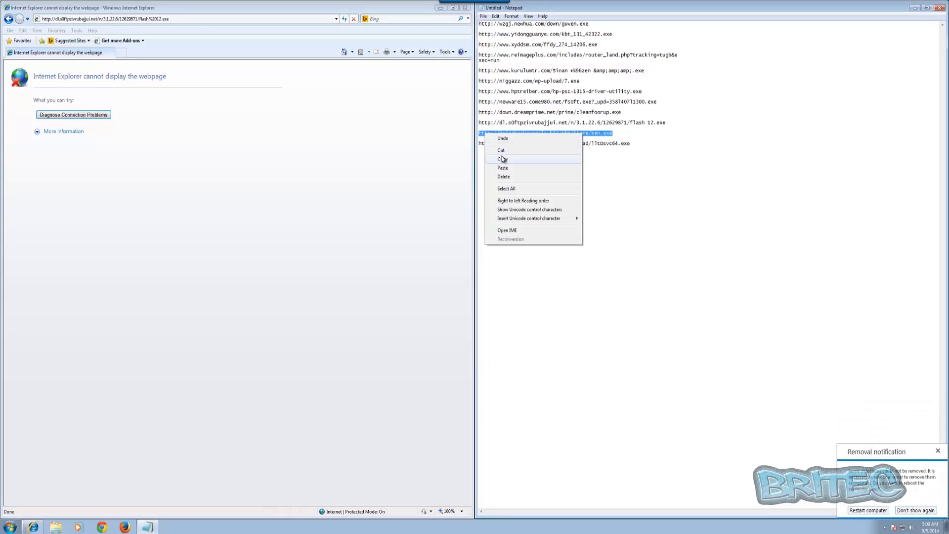
{"action": "left_click", "coordinate": [500, 161]}
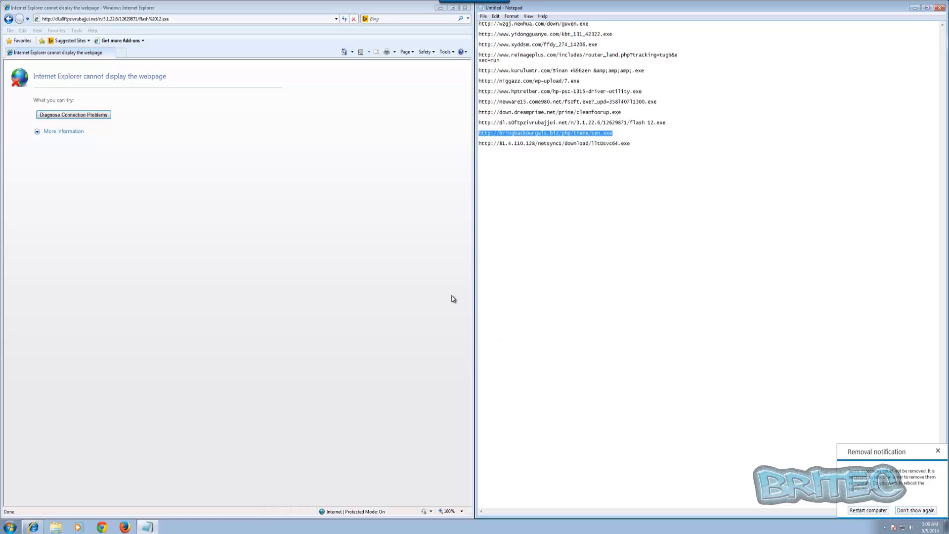
{"action": "left_click", "coordinate": [148, 18]}
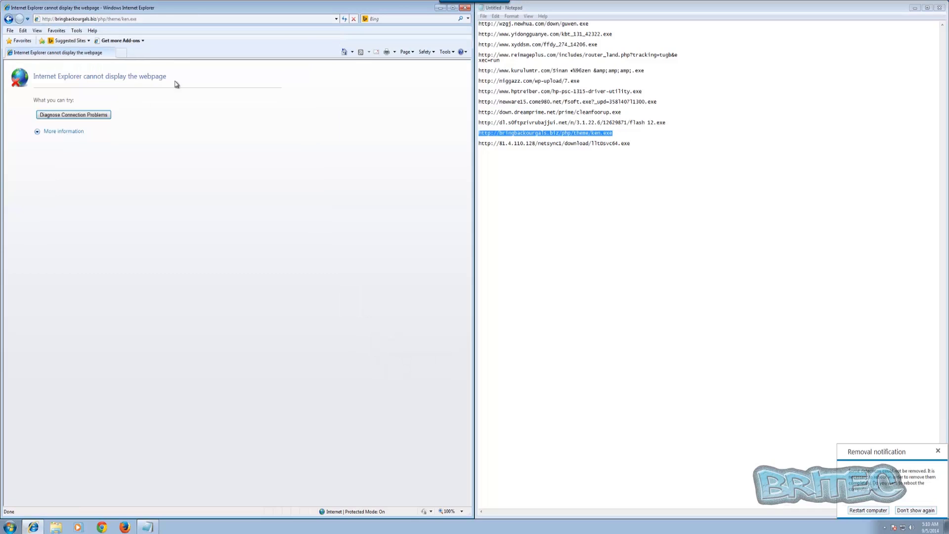
Copy the 81.4.110.128 download link and load it in Internet Explorer
{"action": "left_click_drag", "start_coordinate": [631, 143], "coordinate": [476, 142]}
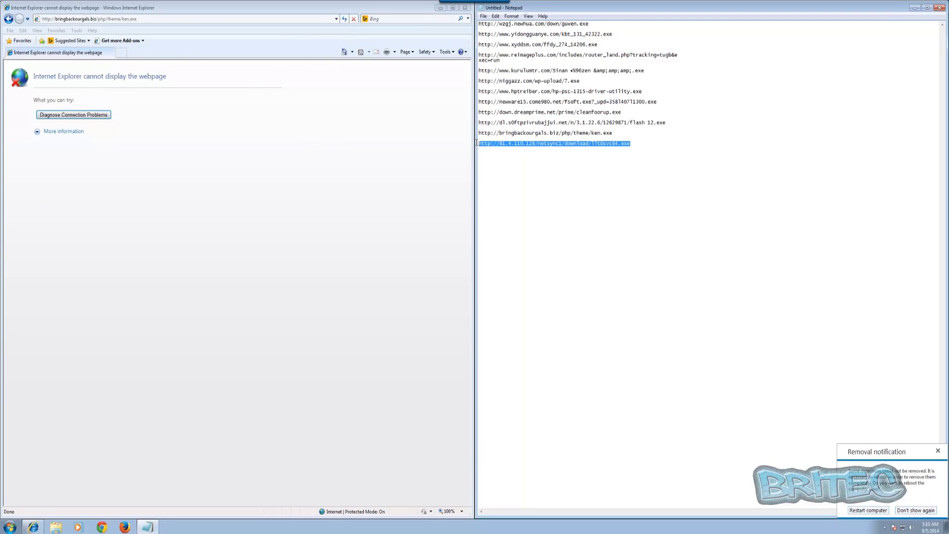
{"action": "right_click", "coordinate": [511, 147]}
{"action": "left_click", "coordinate": [519, 171]}
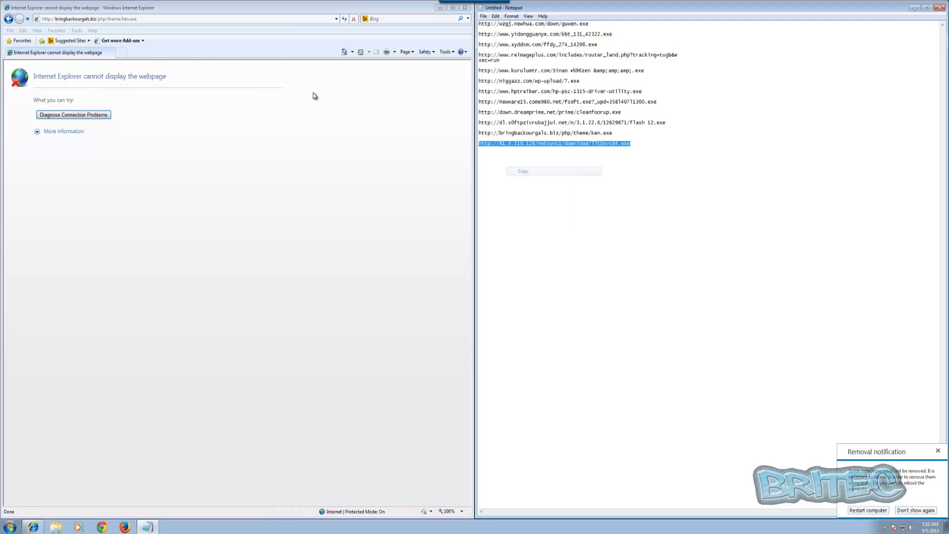
{"action": "left_click", "coordinate": [139, 19]}
{"action": "right_click", "coordinate": [136, 21]}
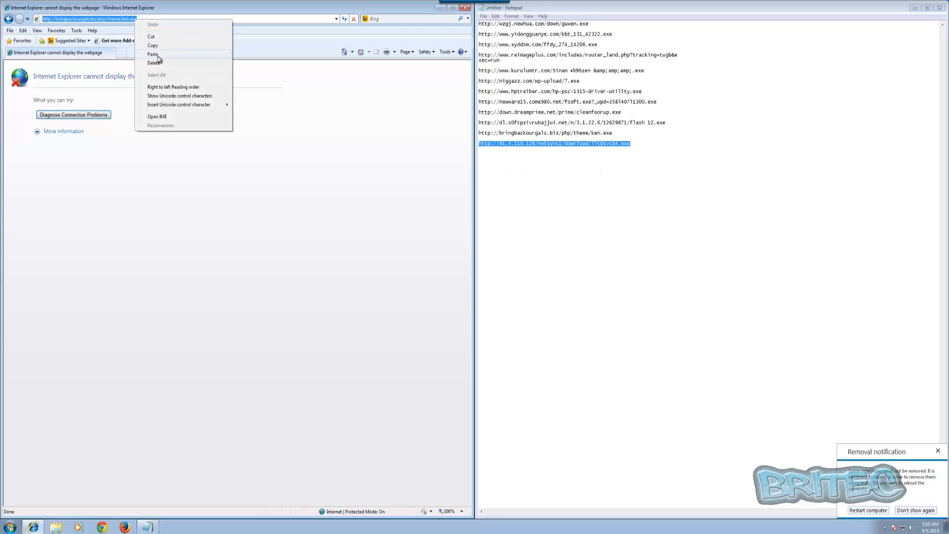
{"action": "left_click", "coordinate": [158, 57]}
{"action": "key", "text": "Return"}
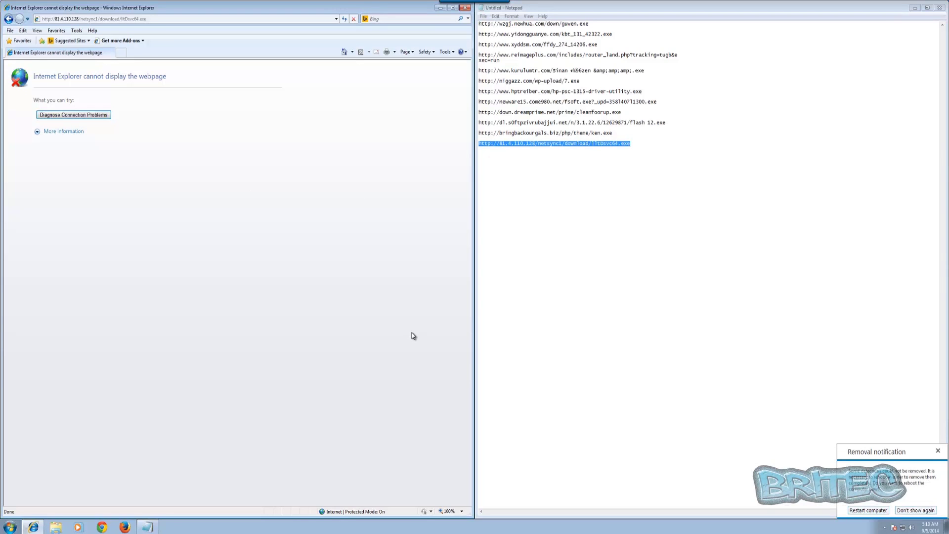
Close Internet Explorer and Notepad without saving the link list, then restart the computer
{"action": "left_click", "coordinate": [465, 8]}
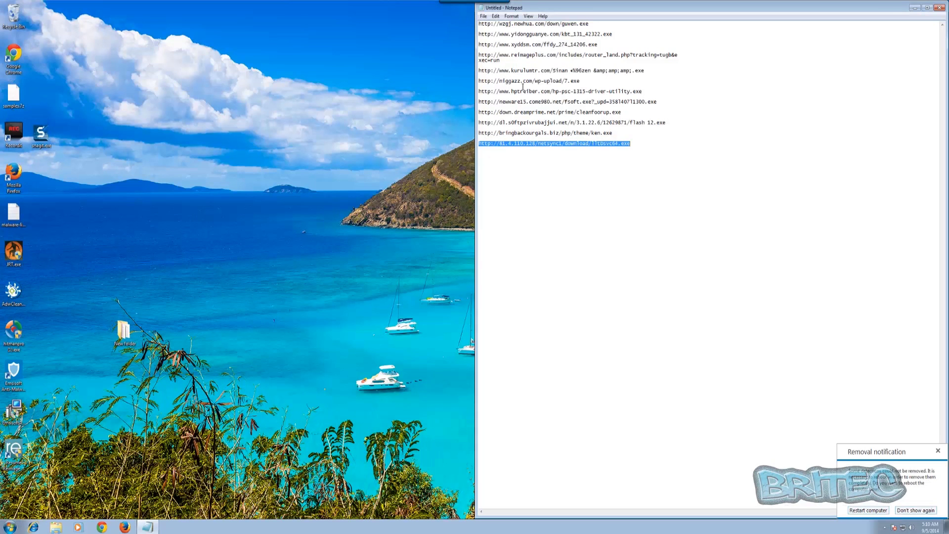
{"action": "left_click", "coordinate": [941, 8]}
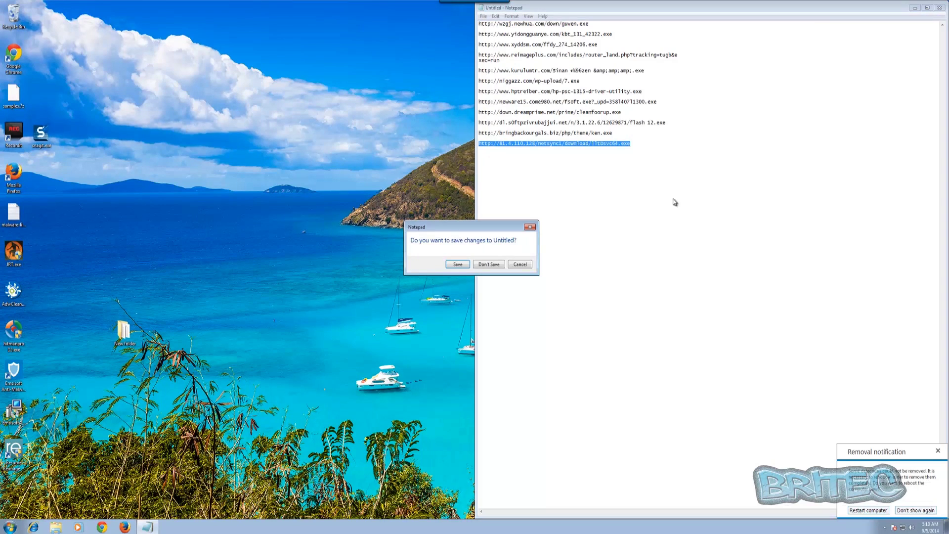
{"action": "left_click", "coordinate": [492, 265]}
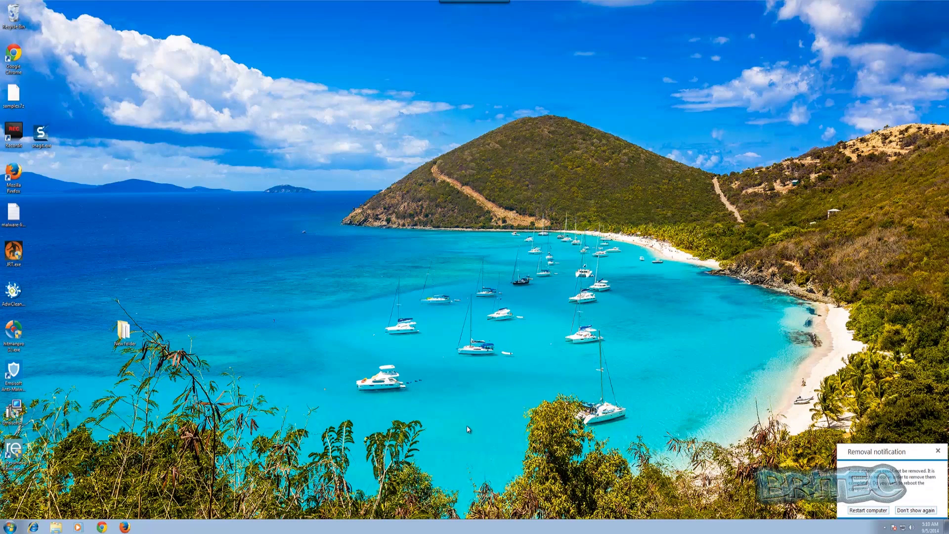
{"action": "left_click", "coordinate": [860, 514]}
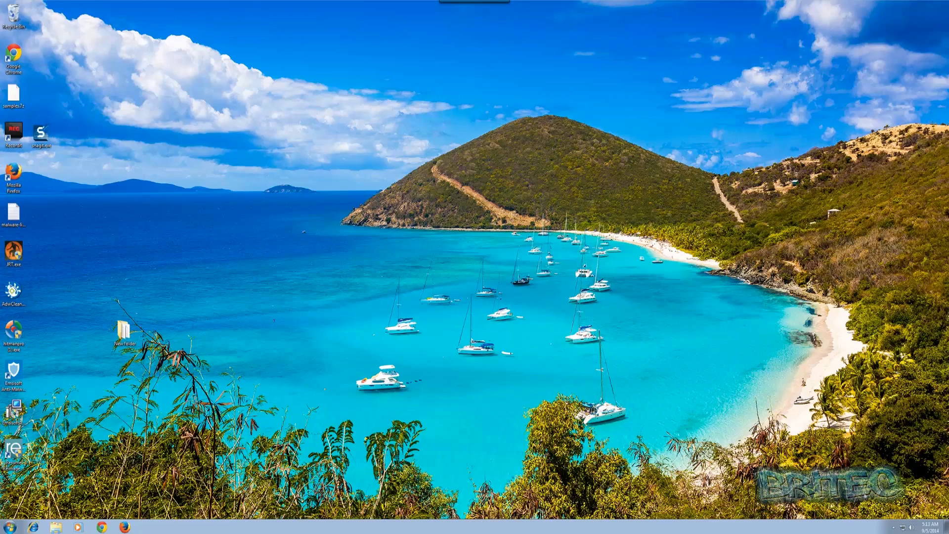
{"action": "left_click", "coordinate": [893, 527]}
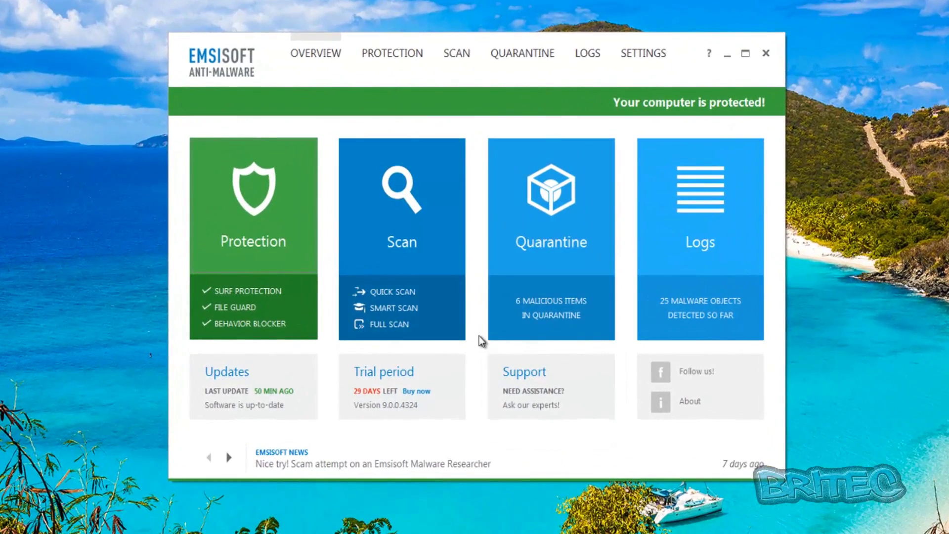
{"action": "left_click", "coordinate": [587, 58]}
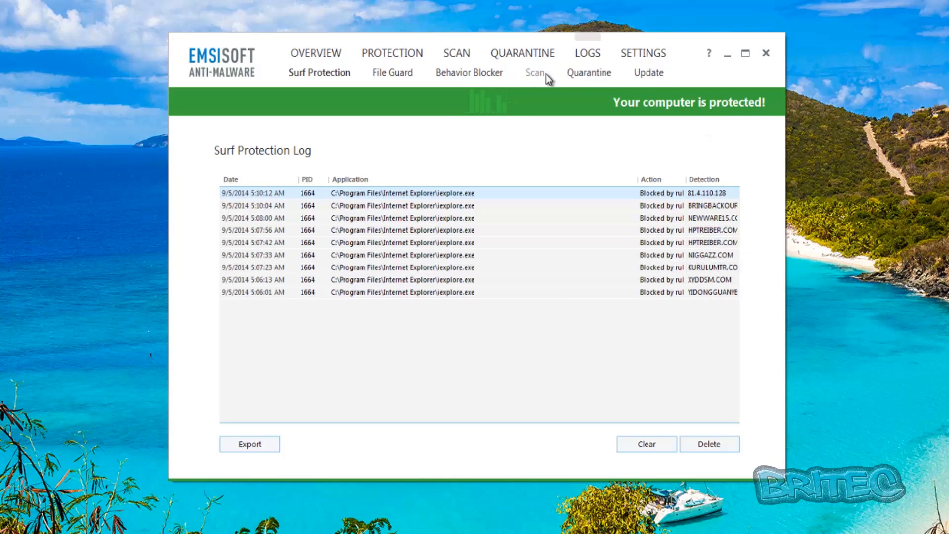
{"action": "left_click", "coordinate": [597, 74]}
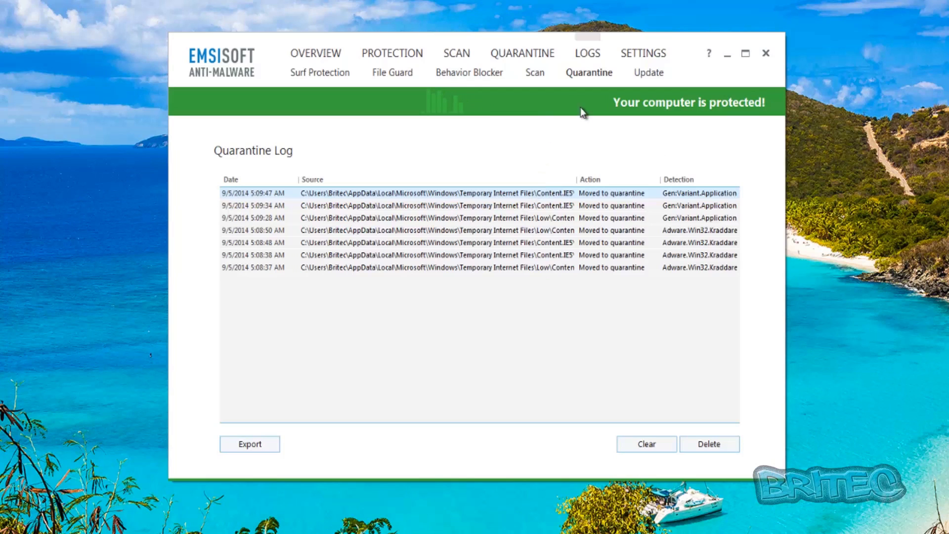
{"action": "left_click", "coordinate": [534, 74]}
{"action": "left_click", "coordinate": [483, 77]}
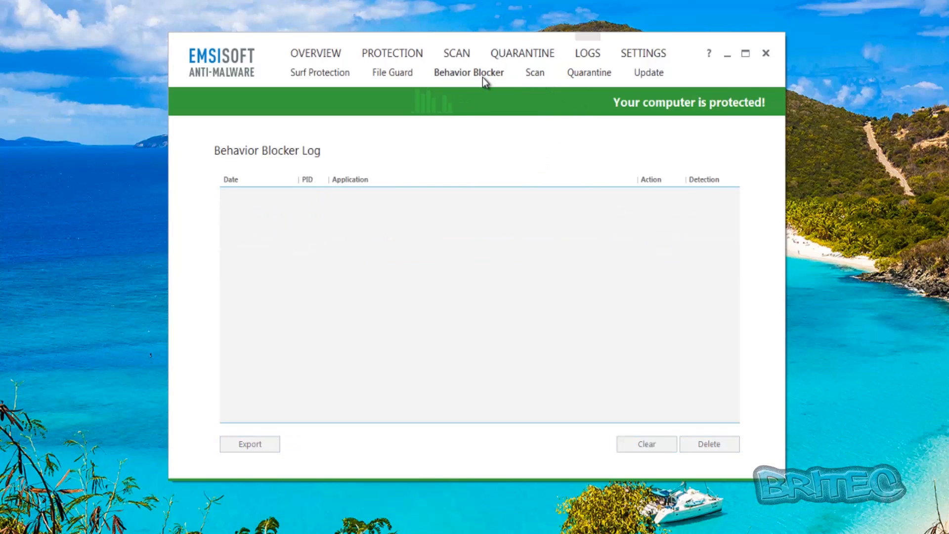
{"action": "left_click", "coordinate": [390, 74]}
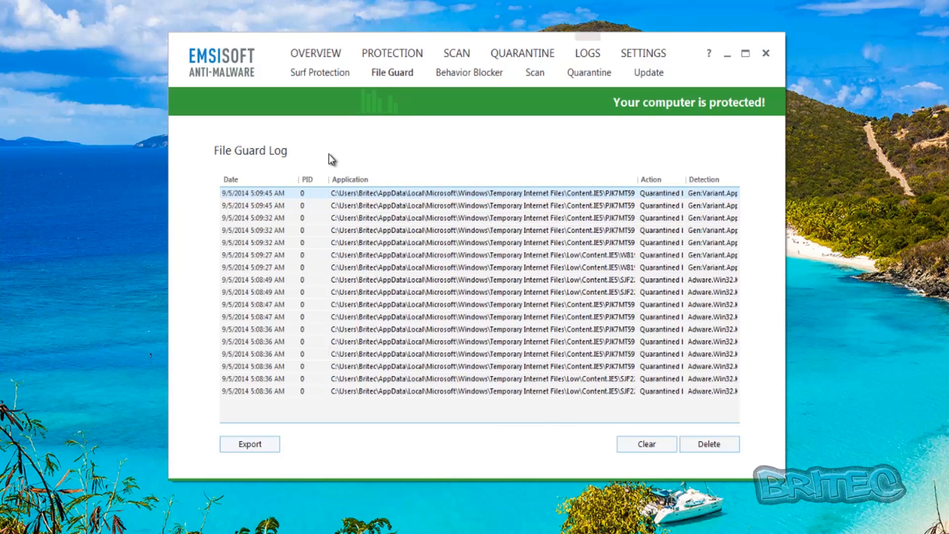
{"action": "left_click", "coordinate": [321, 72]}
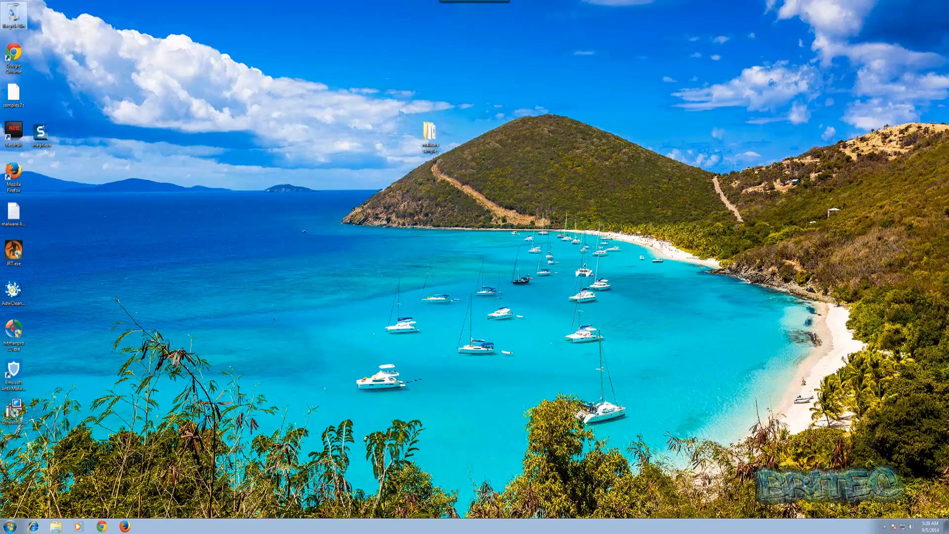
Check the malware samples folder's properties (143 files, 76.2 MB), then open the folder
{"action": "right_click", "coordinate": [430, 141]}
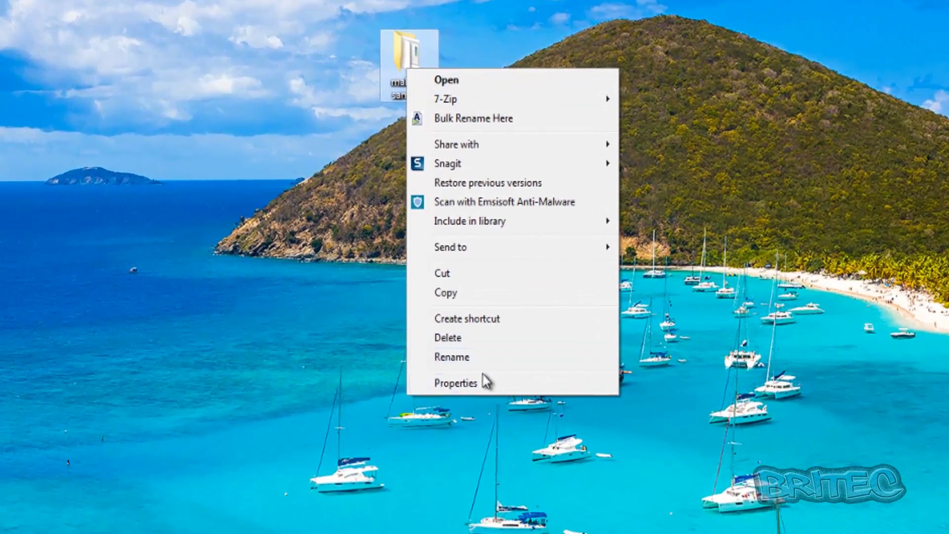
{"action": "left_click", "coordinate": [482, 380]}
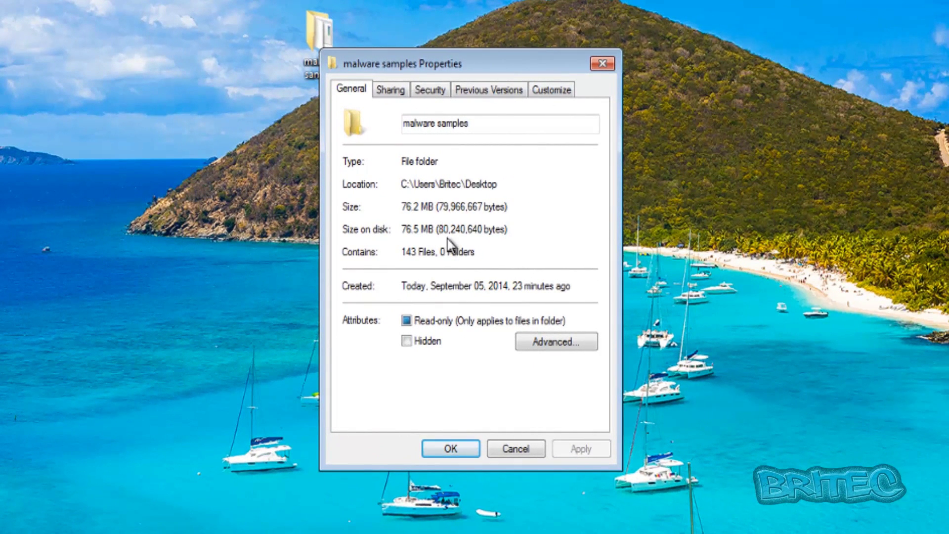
{"action": "left_click", "coordinate": [449, 448]}
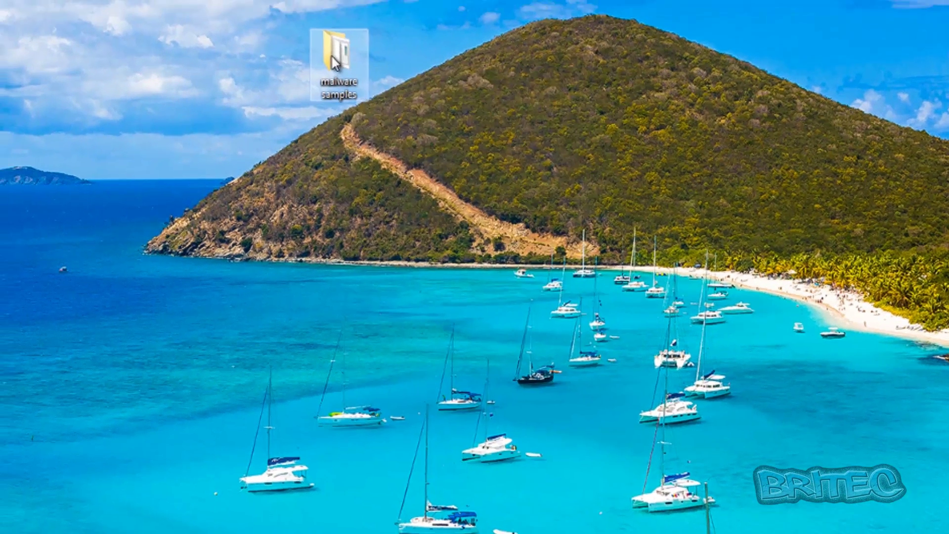
{"action": "double_click", "coordinate": [330, 54]}
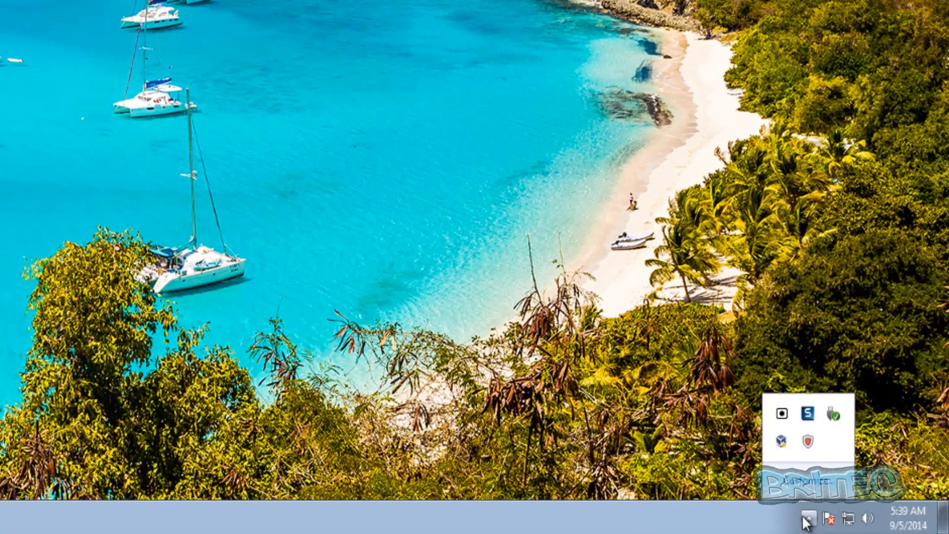
Turn on all Emsisoft protection components via the tray icon's Protection status menu
{"action": "right_click", "coordinate": [810, 443]}
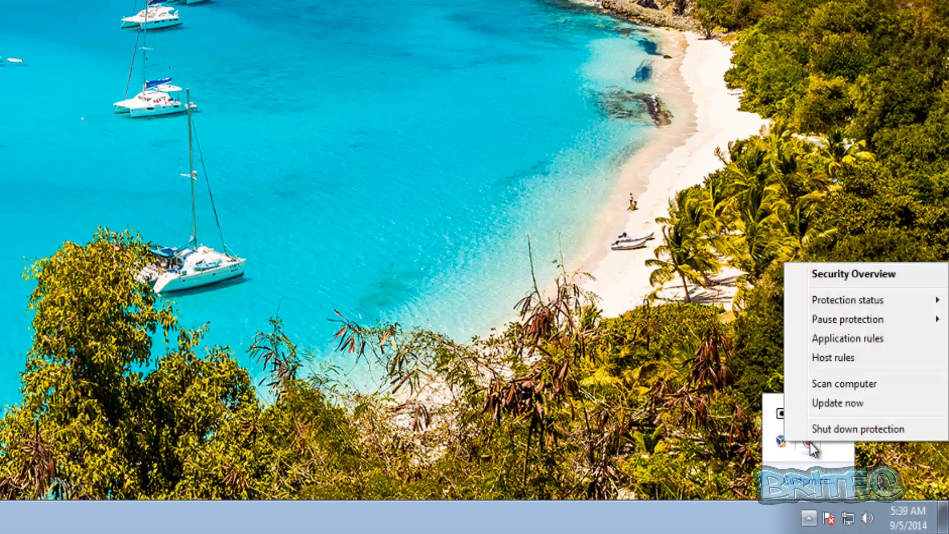
{"action": "mouse_move", "coordinate": [834, 325]}
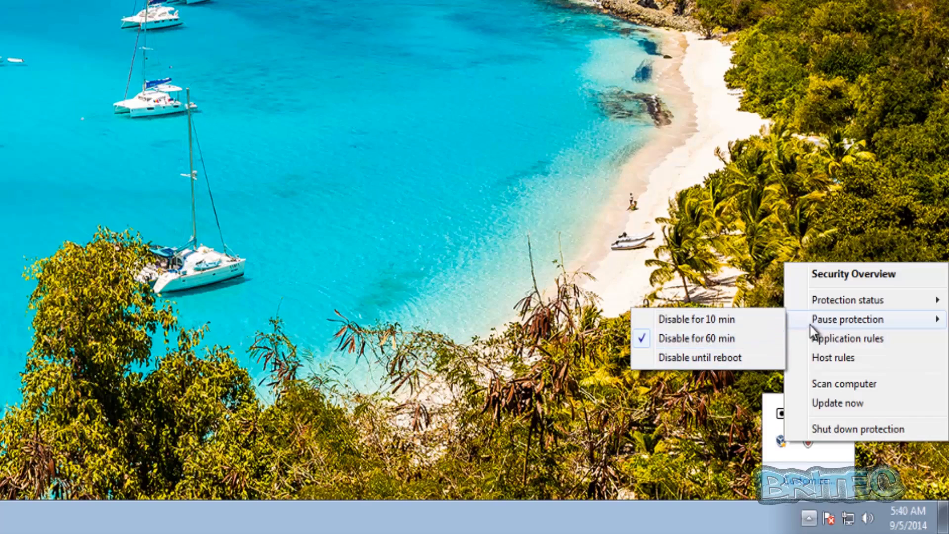
{"action": "mouse_move", "coordinate": [826, 300]}
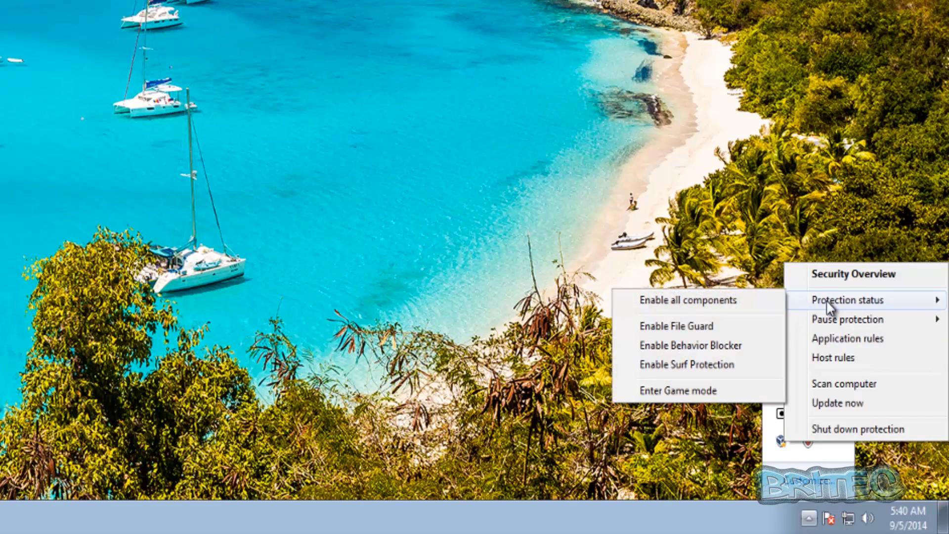
{"action": "left_click", "coordinate": [696, 301]}
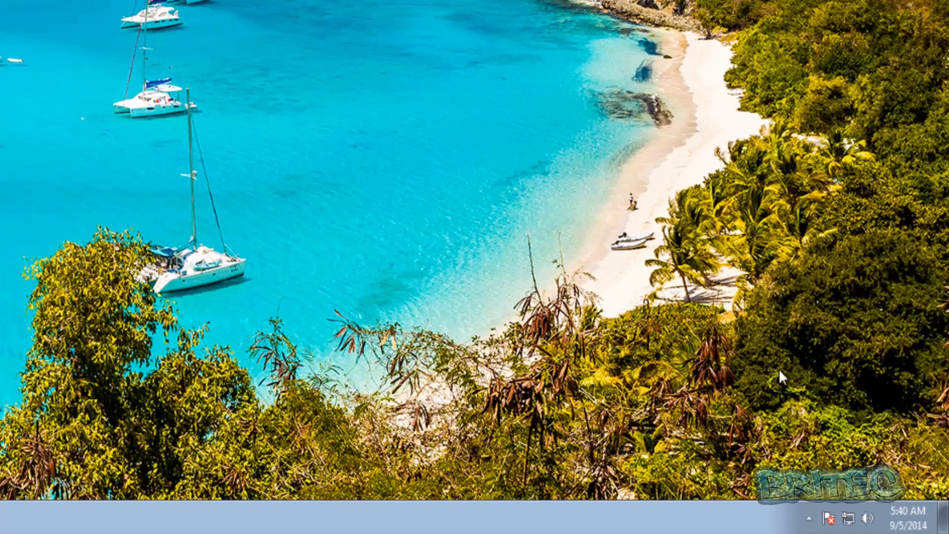
{"action": "left_click", "coordinate": [809, 519]}
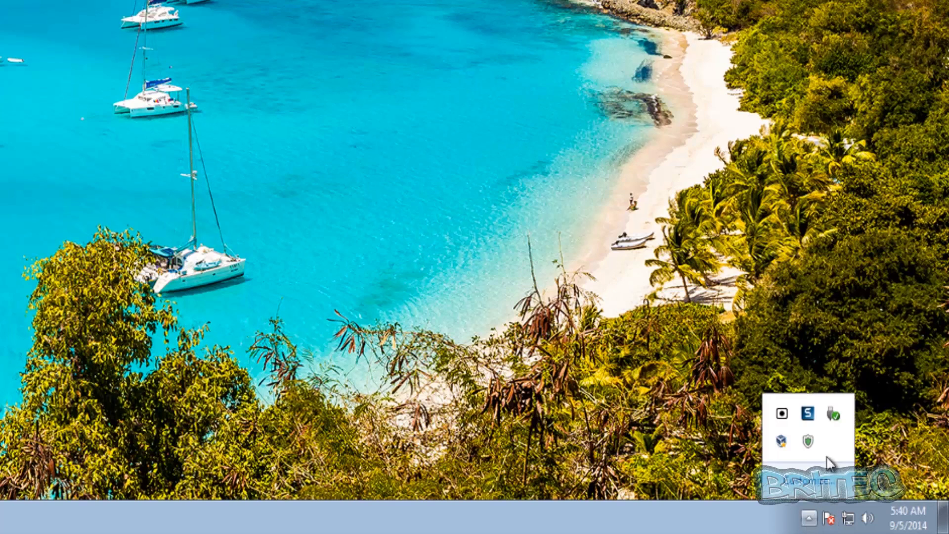
{"action": "right_click", "coordinate": [807, 441]}
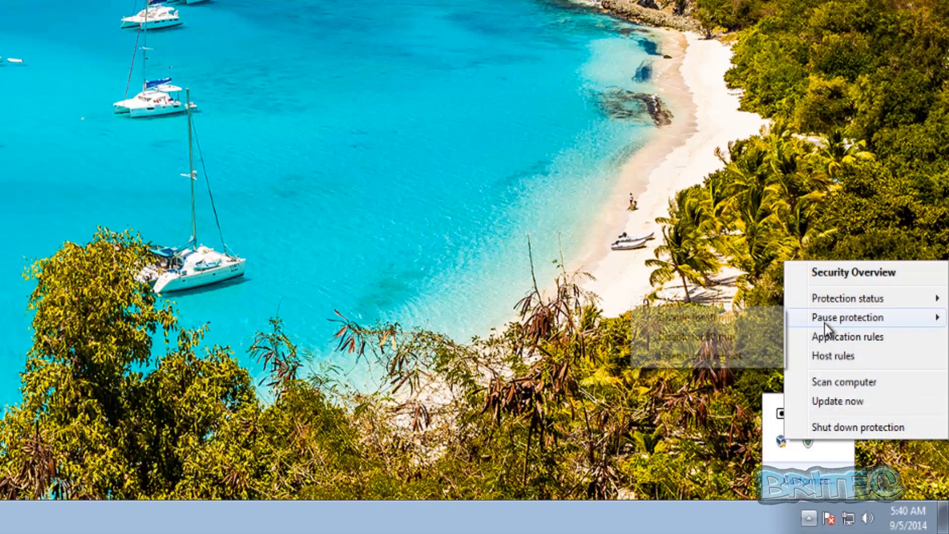
{"action": "left_click", "coordinate": [483, 319]}
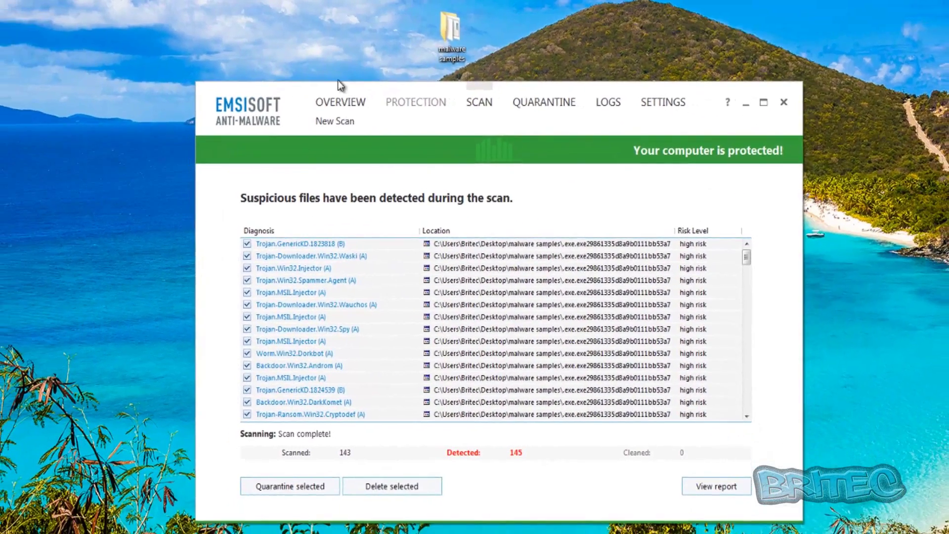
Check the malware samples folder's file count and size in Properties, then close it
{"action": "right_click", "coordinate": [441, 37]}
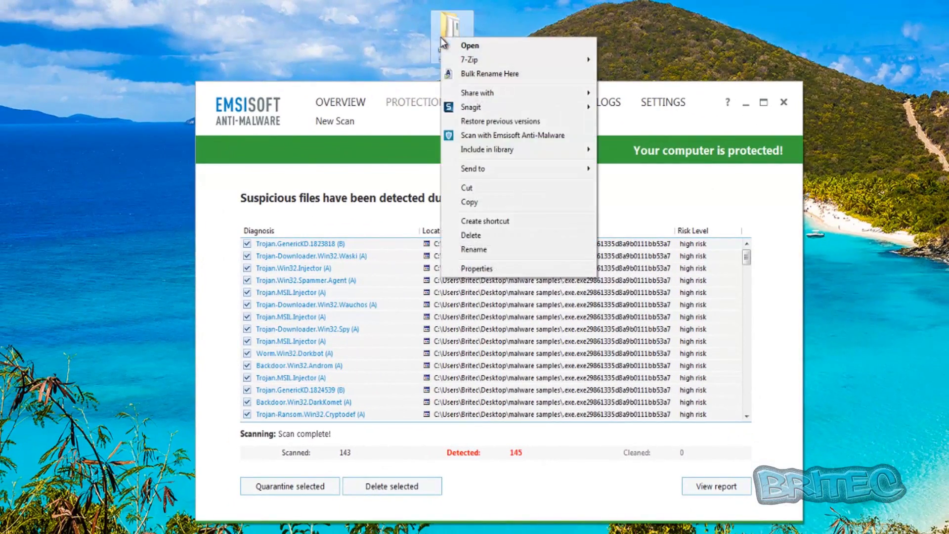
{"action": "left_click", "coordinate": [491, 267]}
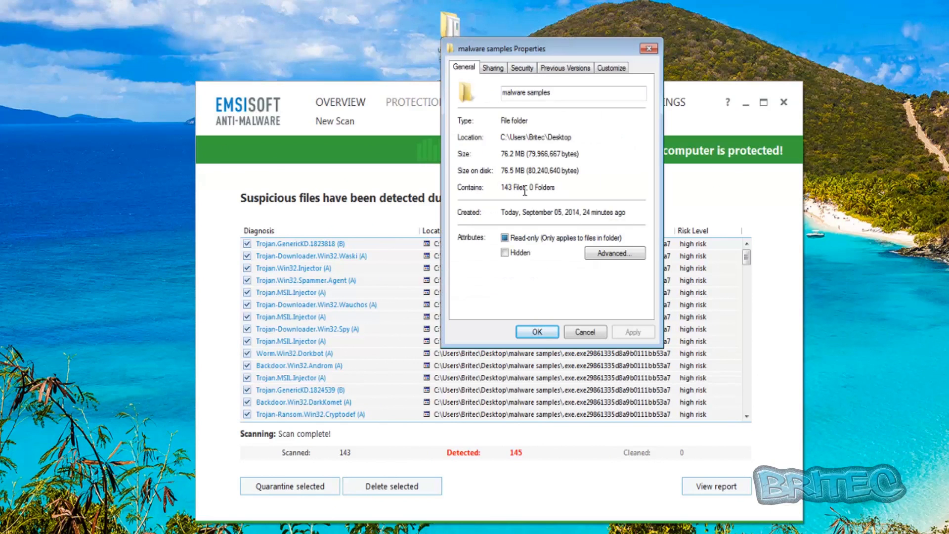
{"action": "left_click", "coordinate": [574, 336]}
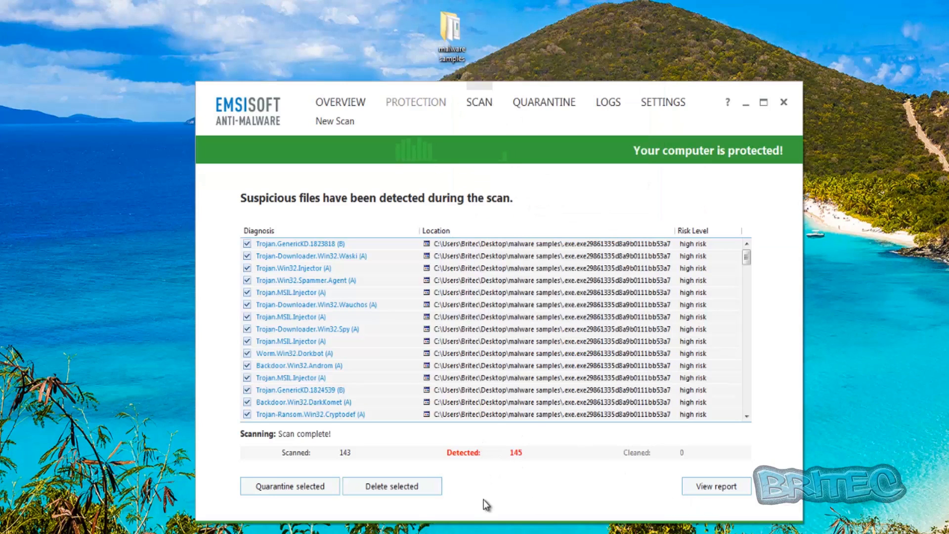
Delete every detection from the scan results, confirming each of the five deletion batches
{"action": "left_click", "coordinate": [409, 488]}
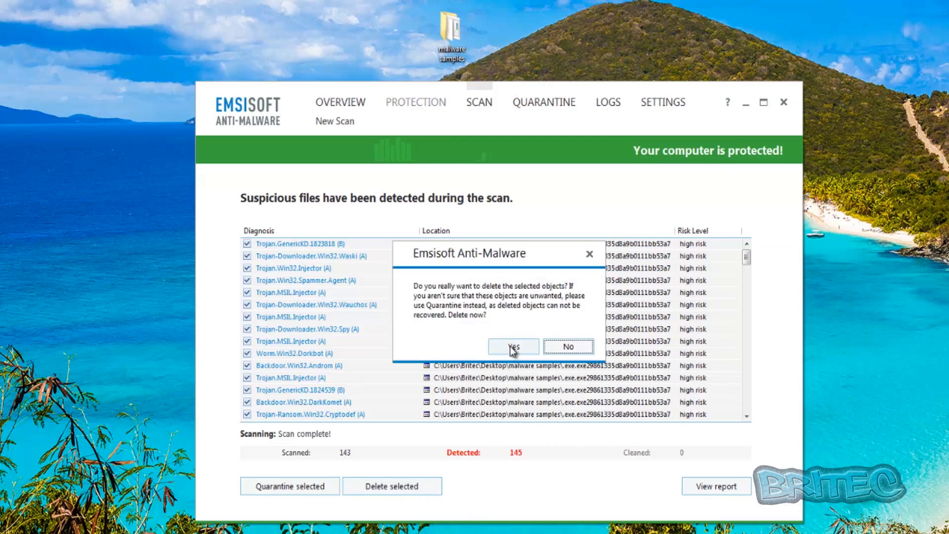
{"action": "left_click", "coordinate": [512, 349]}
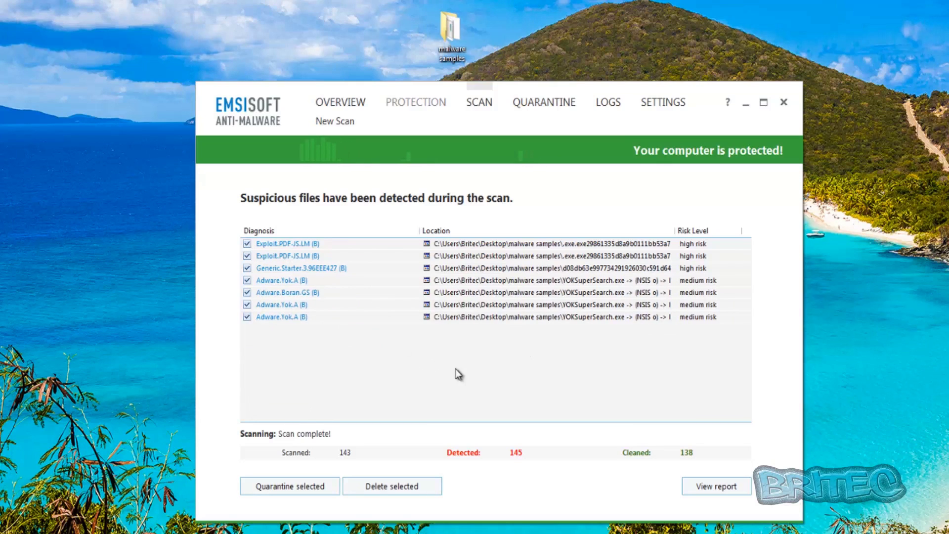
{"action": "left_click", "coordinate": [390, 488]}
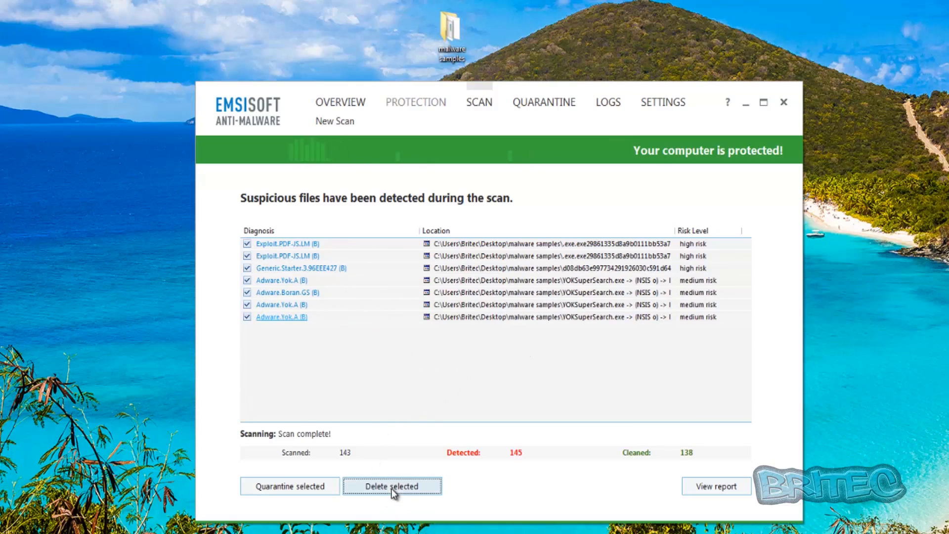
{"action": "left_click", "coordinate": [508, 350]}
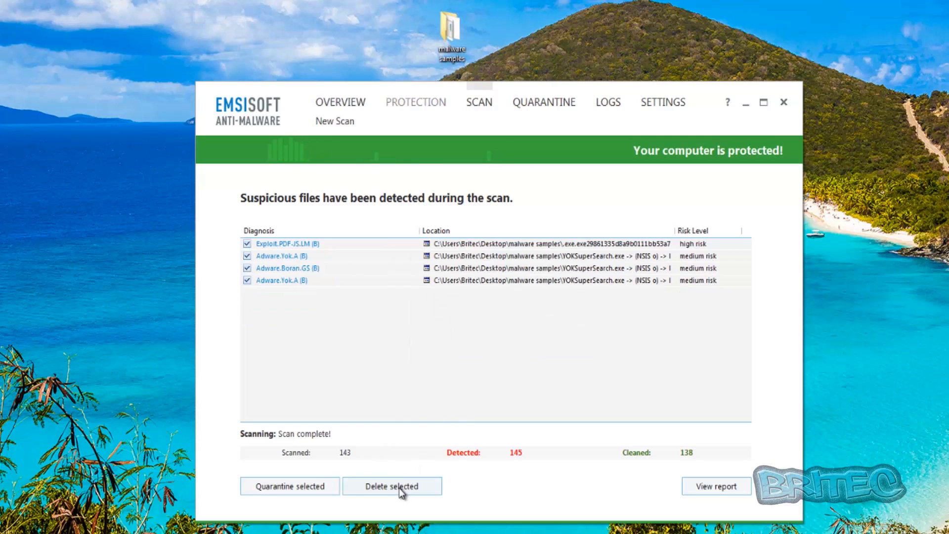
{"action": "left_click", "coordinate": [401, 488]}
{"action": "left_click", "coordinate": [508, 346]}
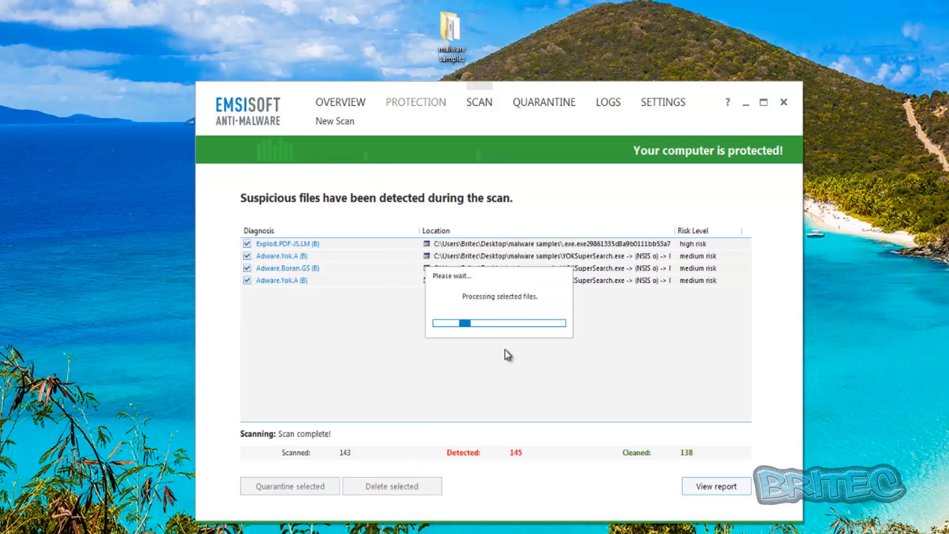
{"action": "left_click", "coordinate": [402, 485]}
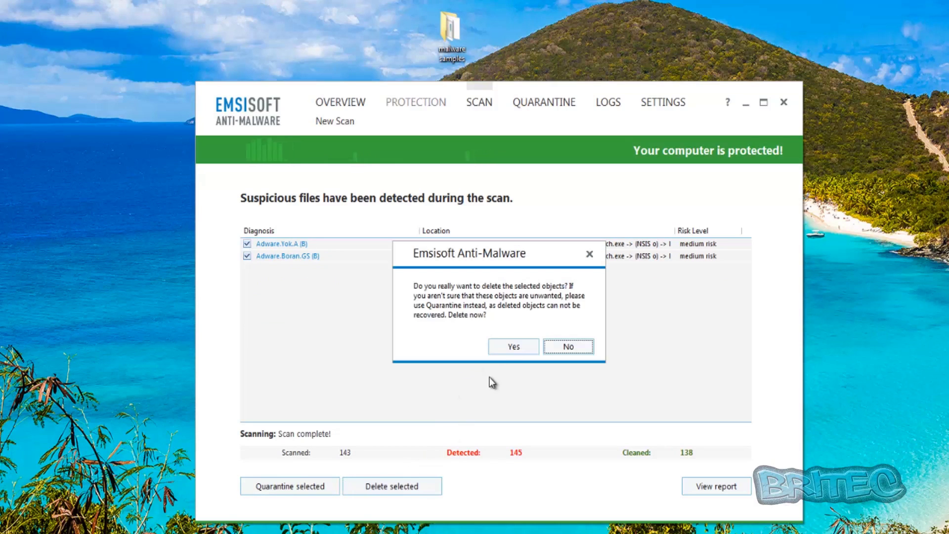
{"action": "left_click", "coordinate": [510, 347]}
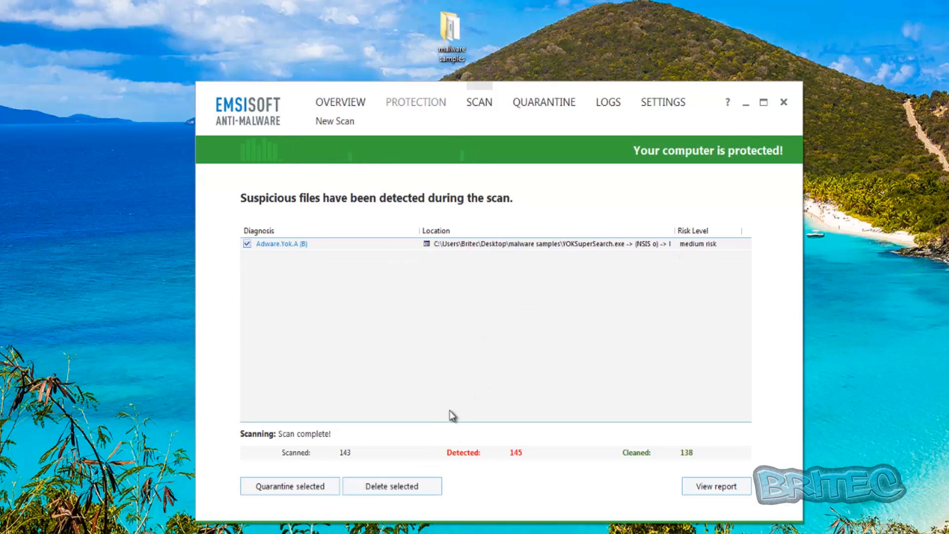
{"action": "left_click", "coordinate": [404, 486]}
{"action": "left_click", "coordinate": [513, 348]}
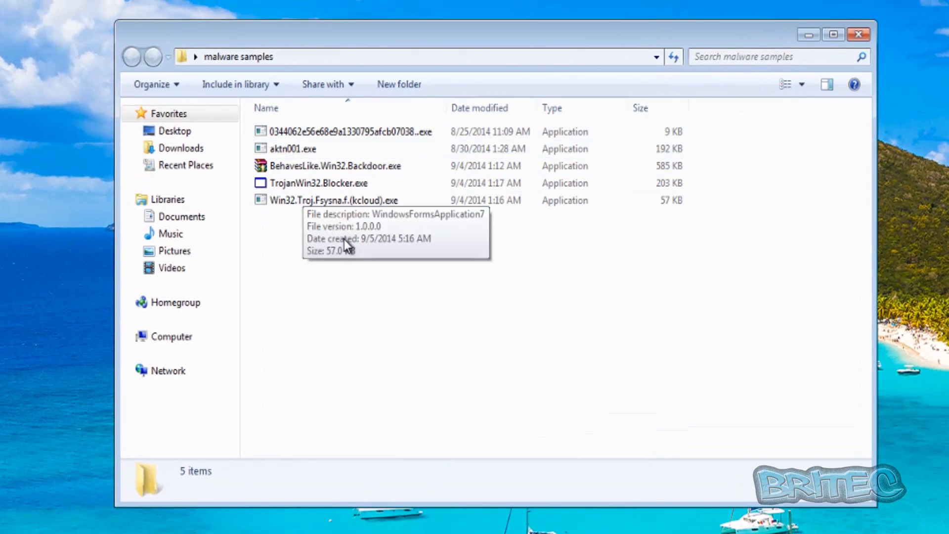
Scan the five remaining sample files with Emsisoft, finding 0 detections, and close the results
{"action": "left_click_drag", "start_coordinate": [389, 233], "coordinate": [291, 135]}
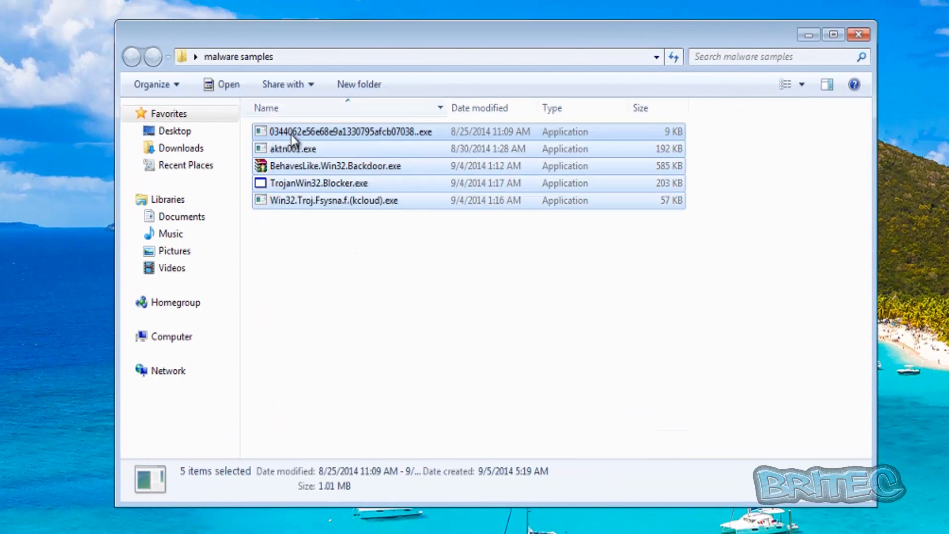
{"action": "right_click", "coordinate": [310, 148]}
{"action": "left_click", "coordinate": [438, 274]}
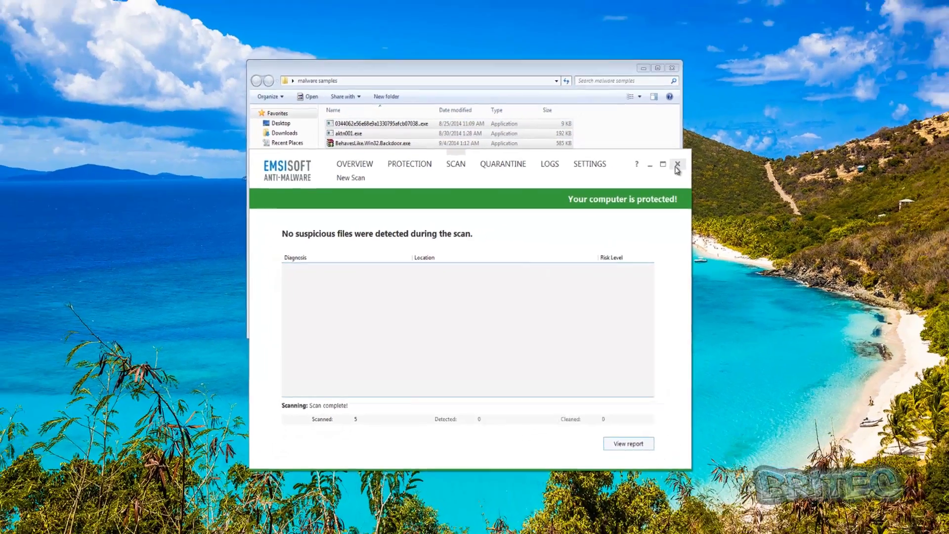
{"action": "left_click", "coordinate": [756, 139]}
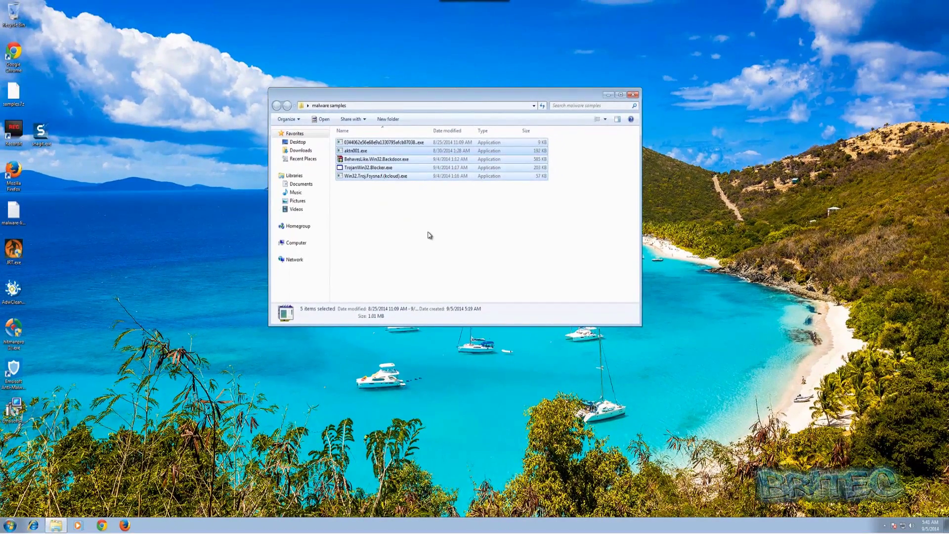
Run the Win32.Troj.Fysna.f.(kcloud).exe and TrojanWin32.Blocker.exe samples, continuing past the .NET error
{"action": "left_click", "coordinate": [359, 218]}
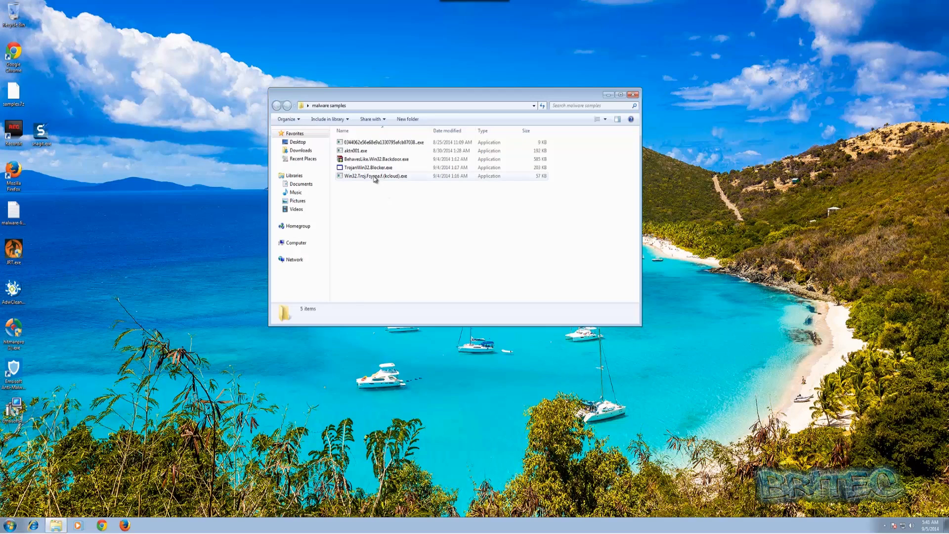
{"action": "mouse_move", "coordinate": [388, 179]}
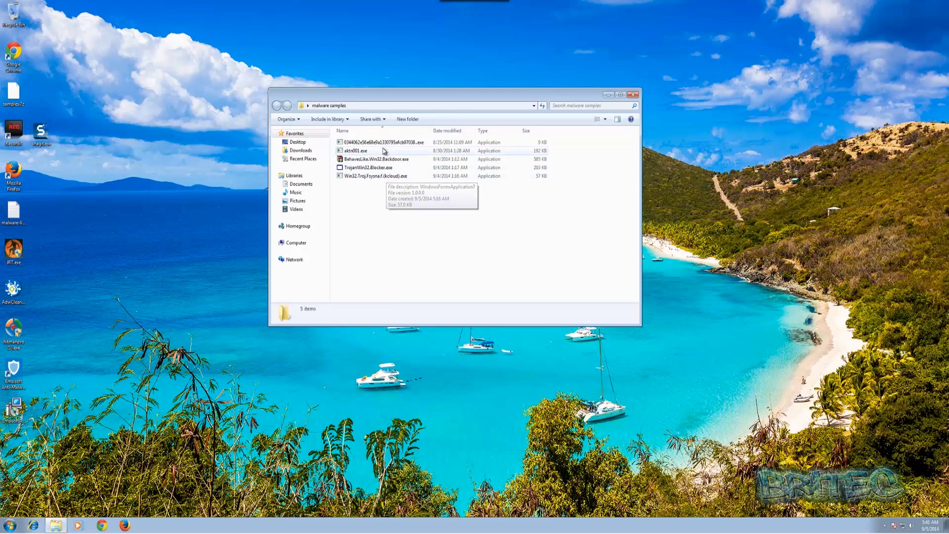
{"action": "left_click", "coordinate": [369, 176]}
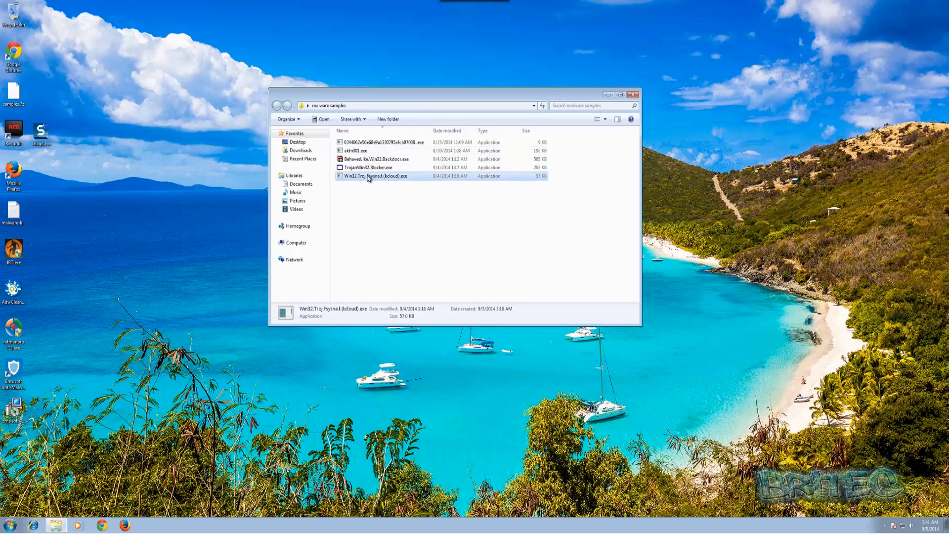
{"action": "double_click", "coordinate": [368, 176]}
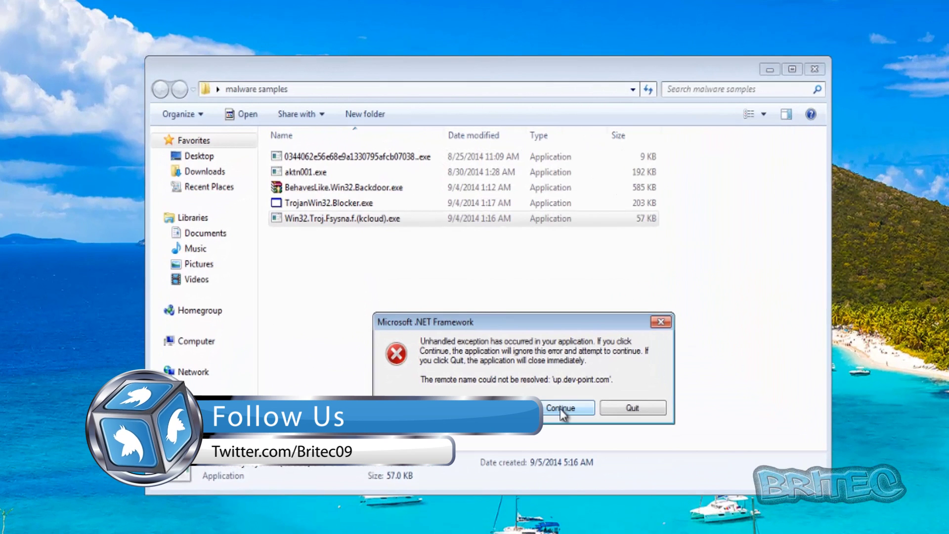
{"action": "left_click", "coordinate": [559, 408]}
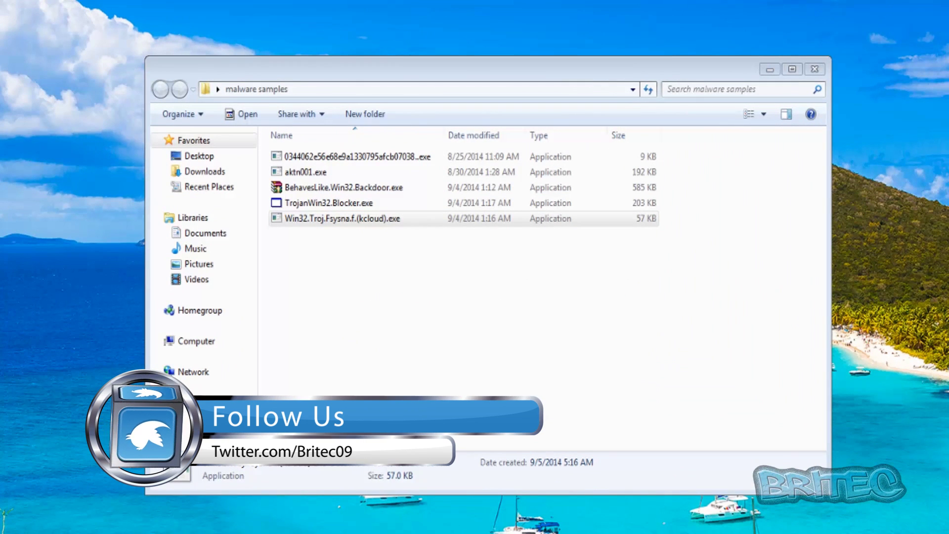
{"action": "double_click", "coordinate": [354, 203]}
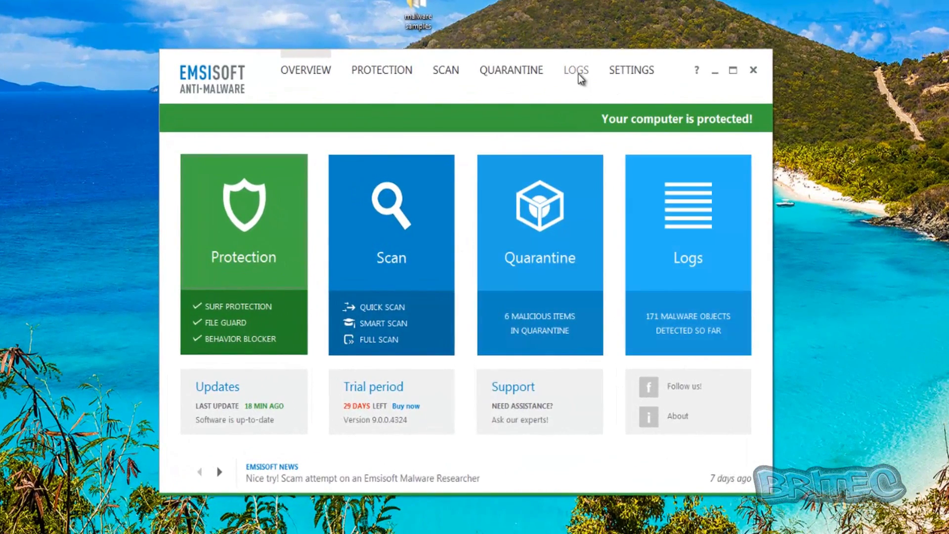
Review the Behavior Blocker, File Guard and Surf Protection logs showing UP.DEV-POINT.COM blocked, then close Emsisoft
{"action": "left_click", "coordinate": [577, 70]}
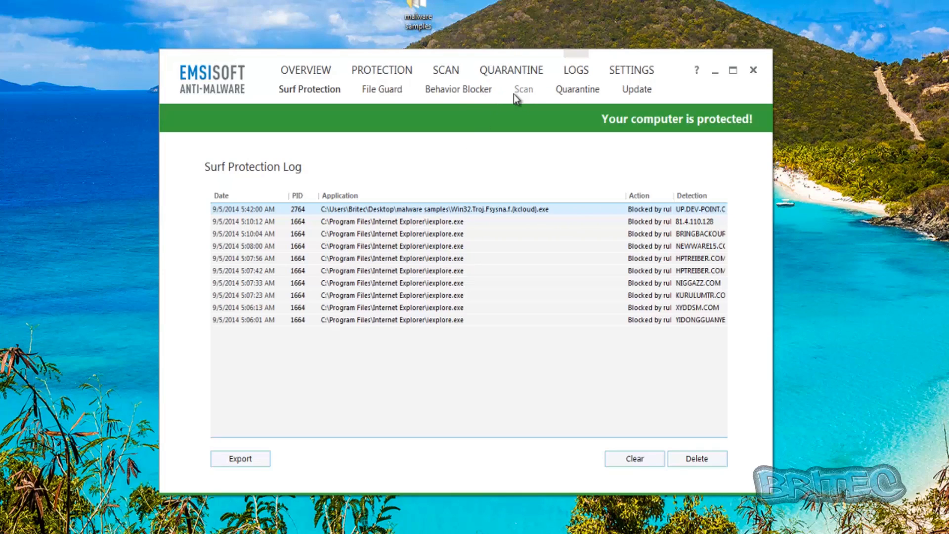
{"action": "left_click", "coordinate": [463, 93]}
{"action": "left_click", "coordinate": [378, 92]}
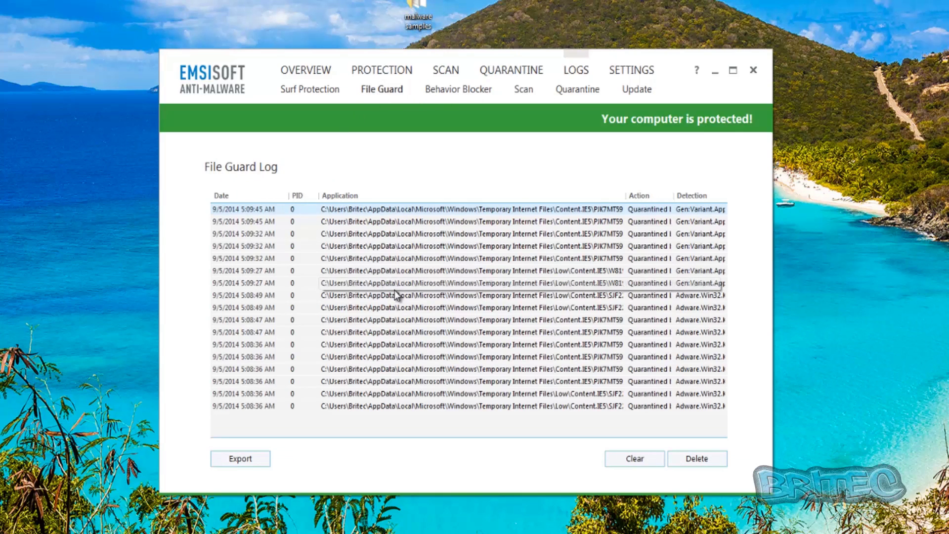
{"action": "left_click", "coordinate": [334, 90]}
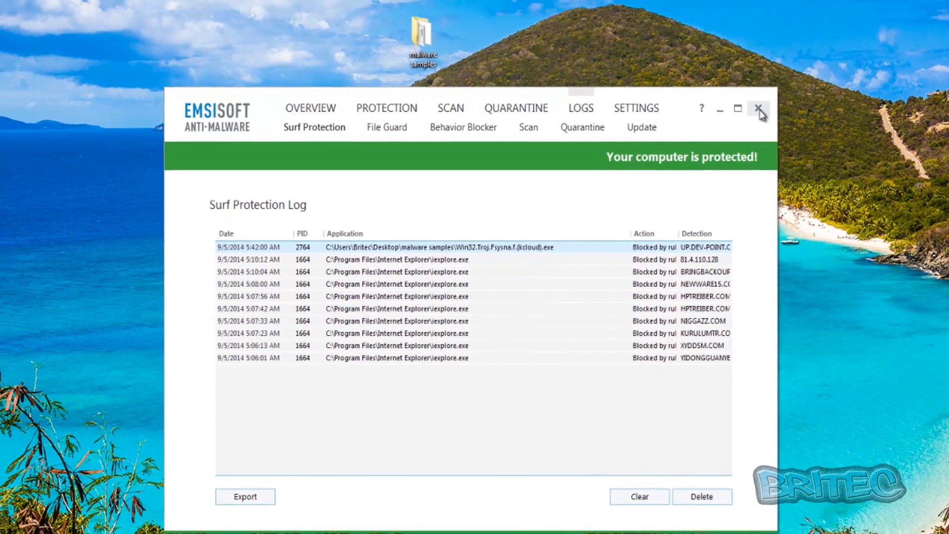
{"action": "left_click", "coordinate": [758, 112]}
Delete the malware samples folder from the desktop and confirm the deletion
{"action": "right_click", "coordinate": [429, 34]}
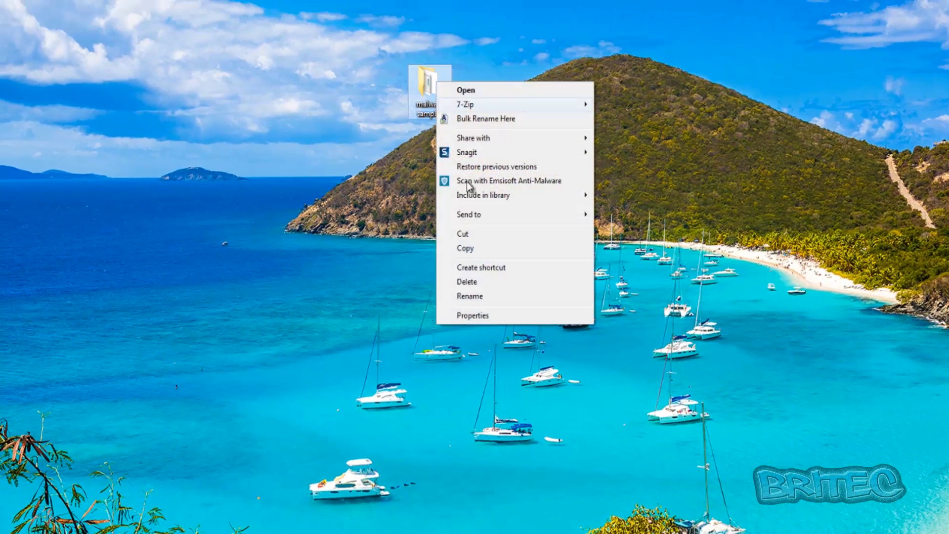
{"action": "left_click", "coordinate": [489, 283]}
{"action": "left_click", "coordinate": [547, 338]}
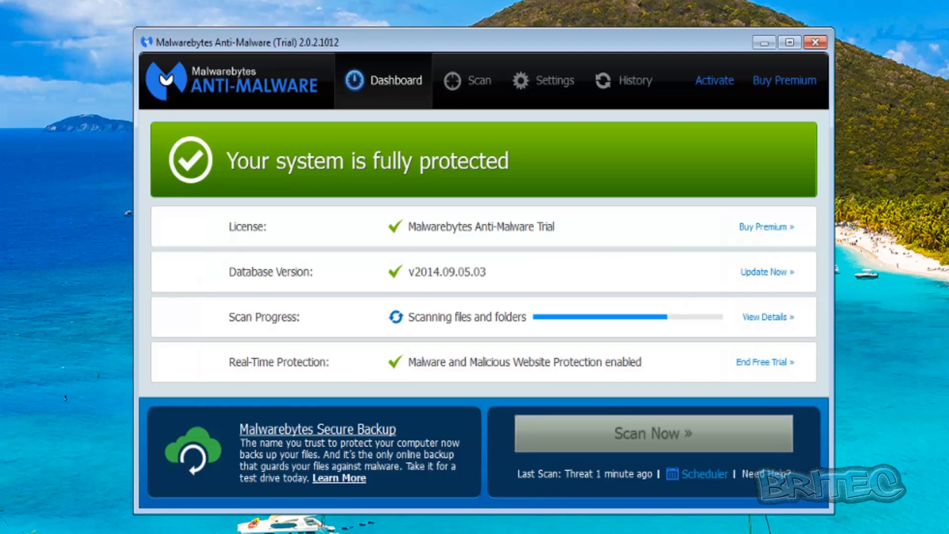
View Malwarebytes' Threat Scan details showing 0 detected objects, then return to HitmanPro
{"action": "left_click", "coordinate": [782, 318]}
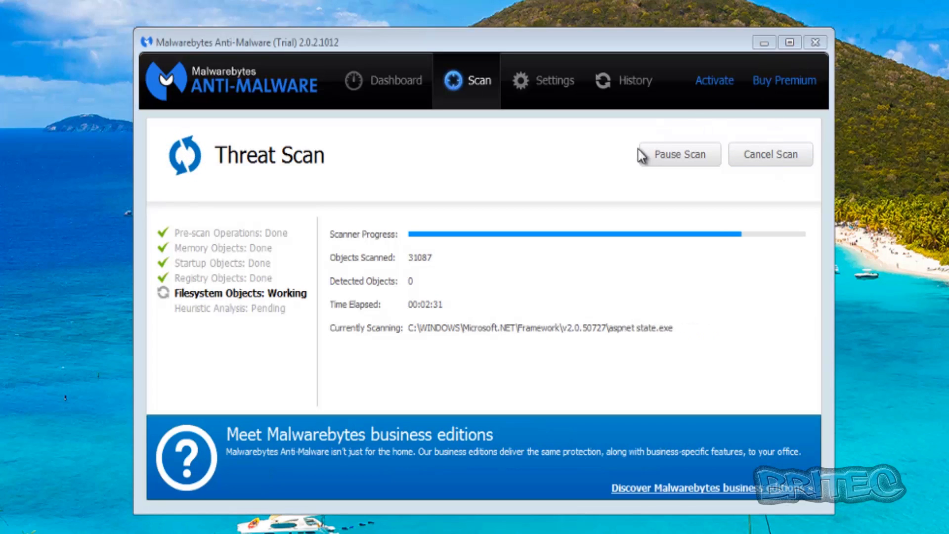
{"action": "left_click", "coordinate": [766, 47]}
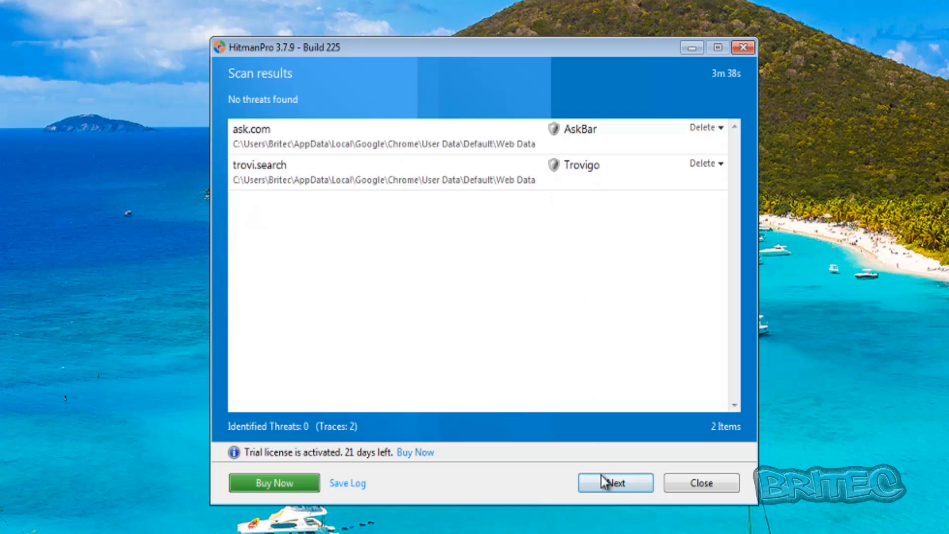
Start deleting the ask.com and trovi.search traces from HitmanPro's scan results
{"action": "left_click", "coordinate": [612, 485]}
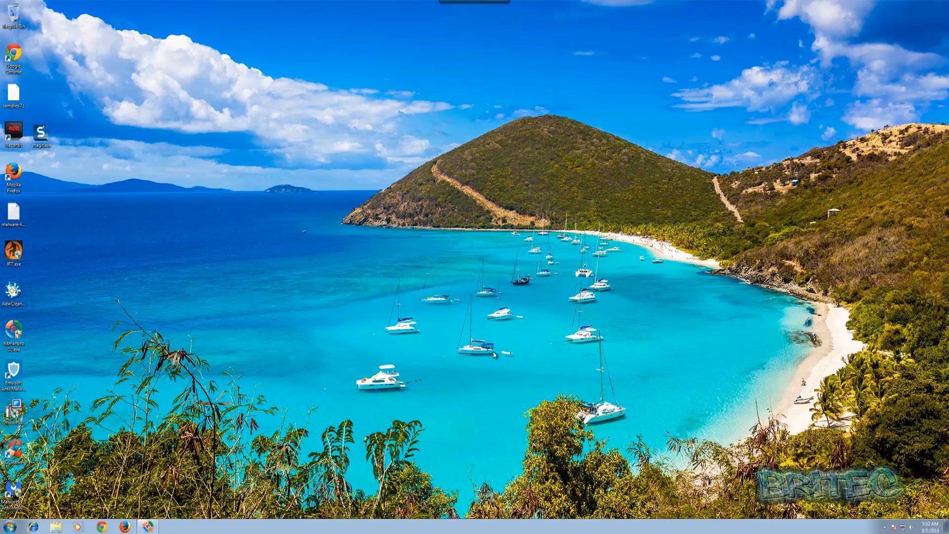
{"action": "left_click", "coordinate": [885, 528]}
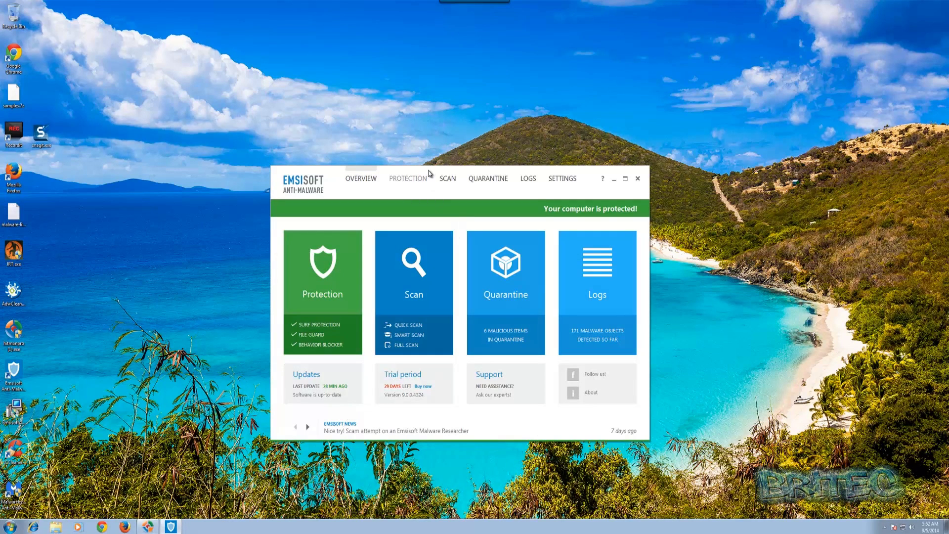
{"action": "left_click_drag", "start_coordinate": [431, 169], "coordinate": [448, 148]}
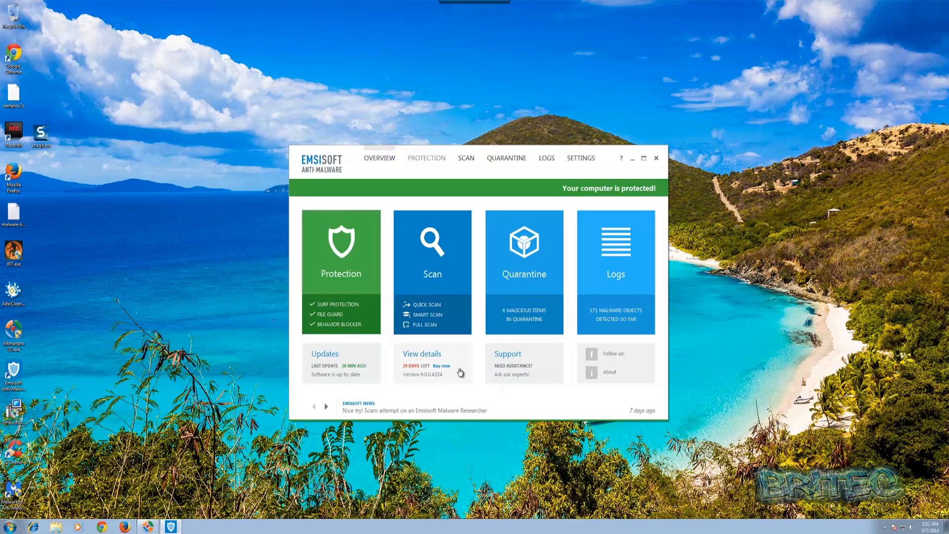
{"action": "mouse_move", "coordinate": [424, 375]}
{"action": "left_click", "coordinate": [657, 158]}
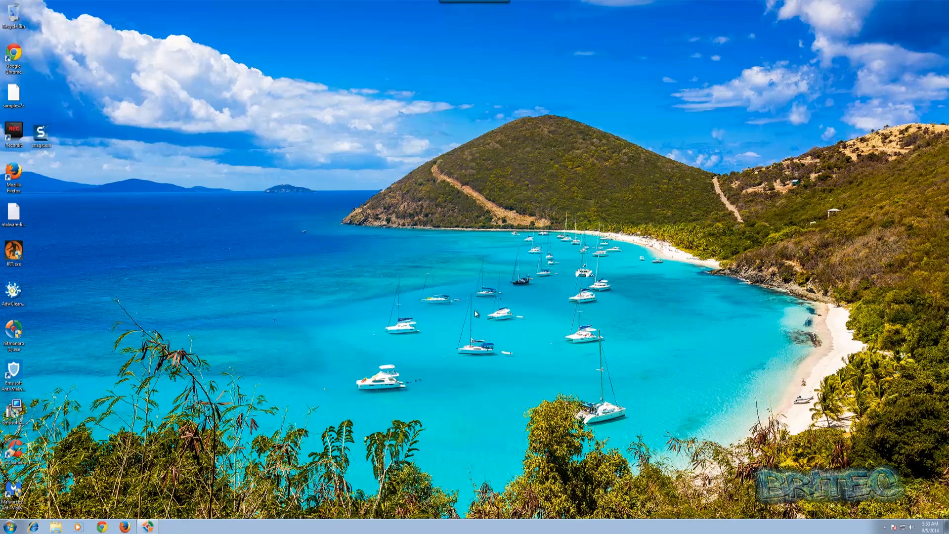
Restore HitmanPro's removal results and advance to the summary showing no threats found
{"action": "left_click", "coordinate": [147, 526]}
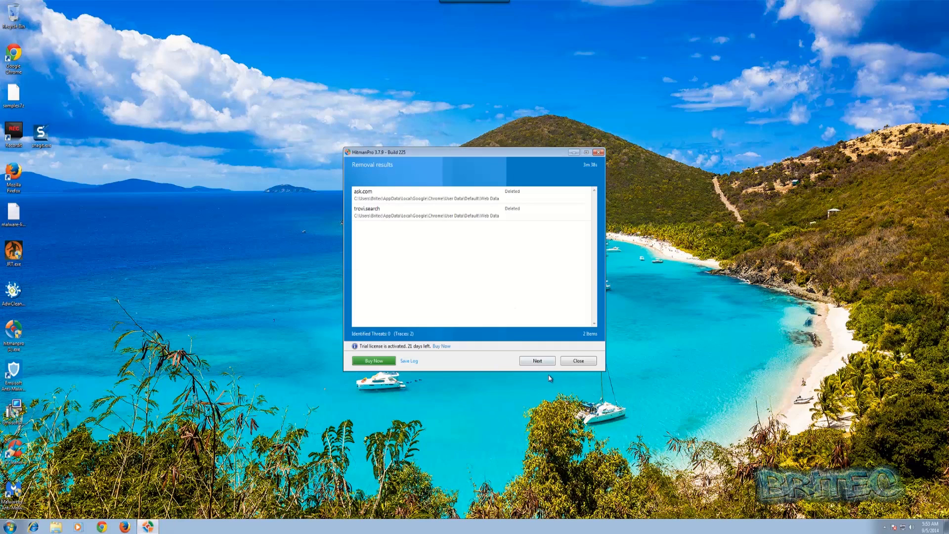
{"action": "left_click", "coordinate": [543, 365]}
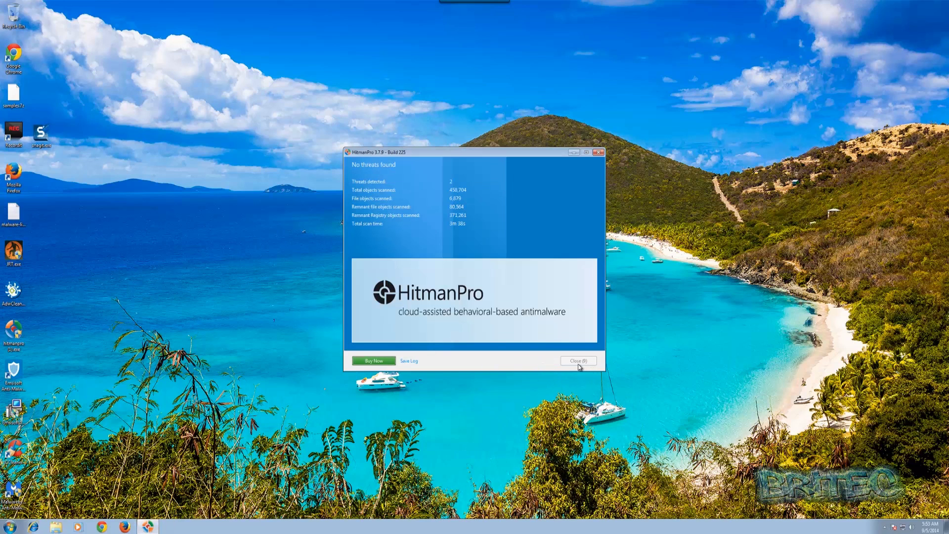